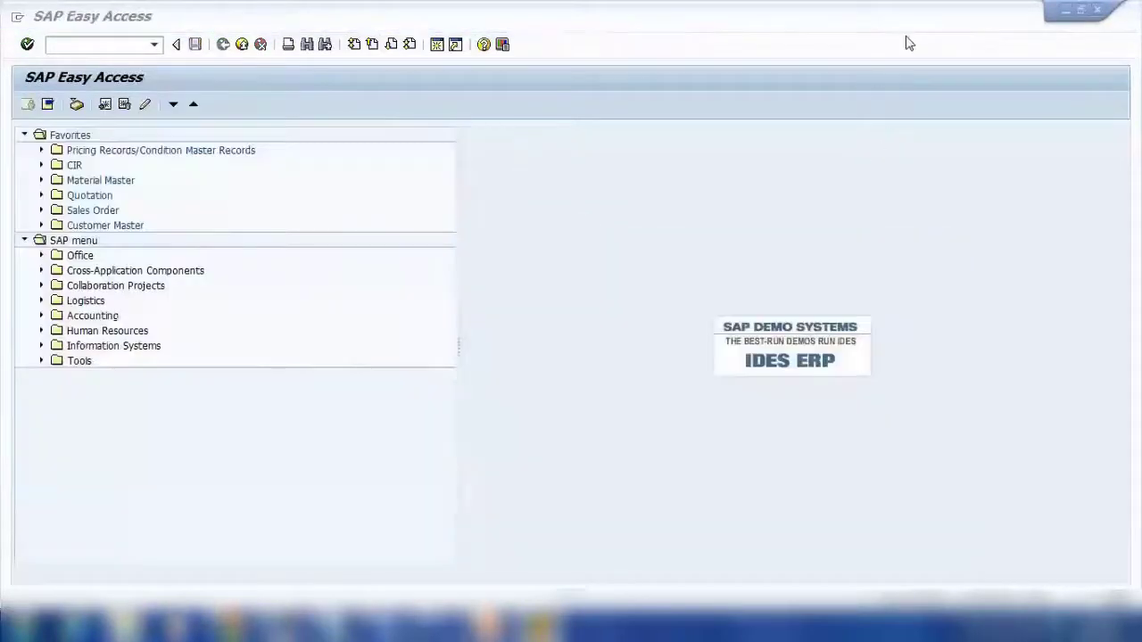
Step: Start the change transaction from the Sales Order favorites and open the prefilled sales order, acknowledging the subsequent-documents notice
click(41, 212)
click(98, 240)
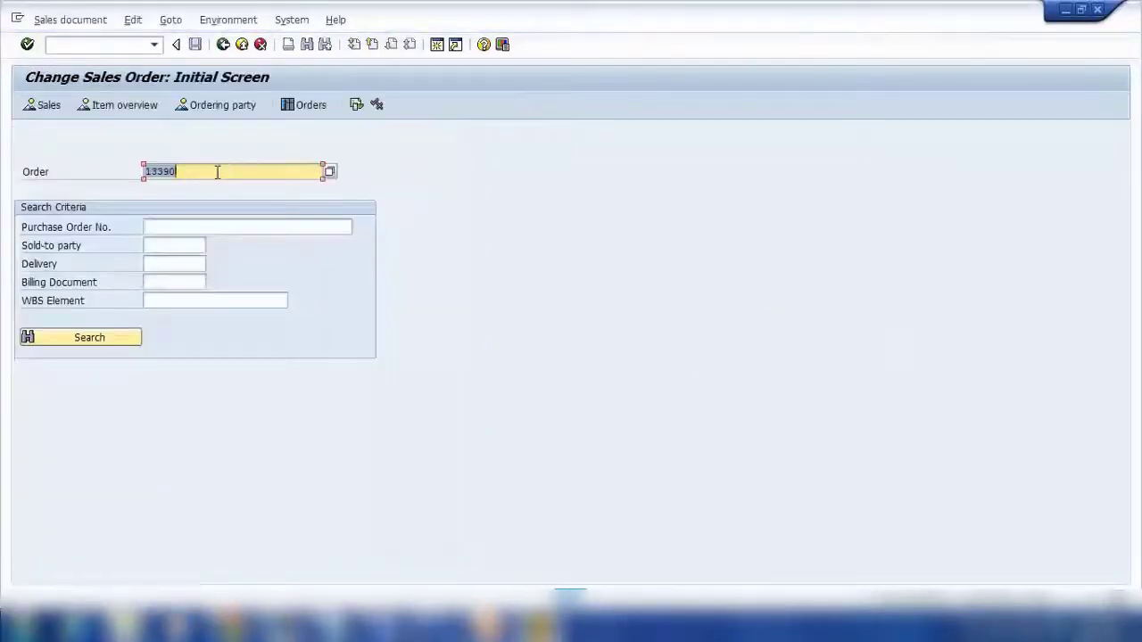
key(Return)
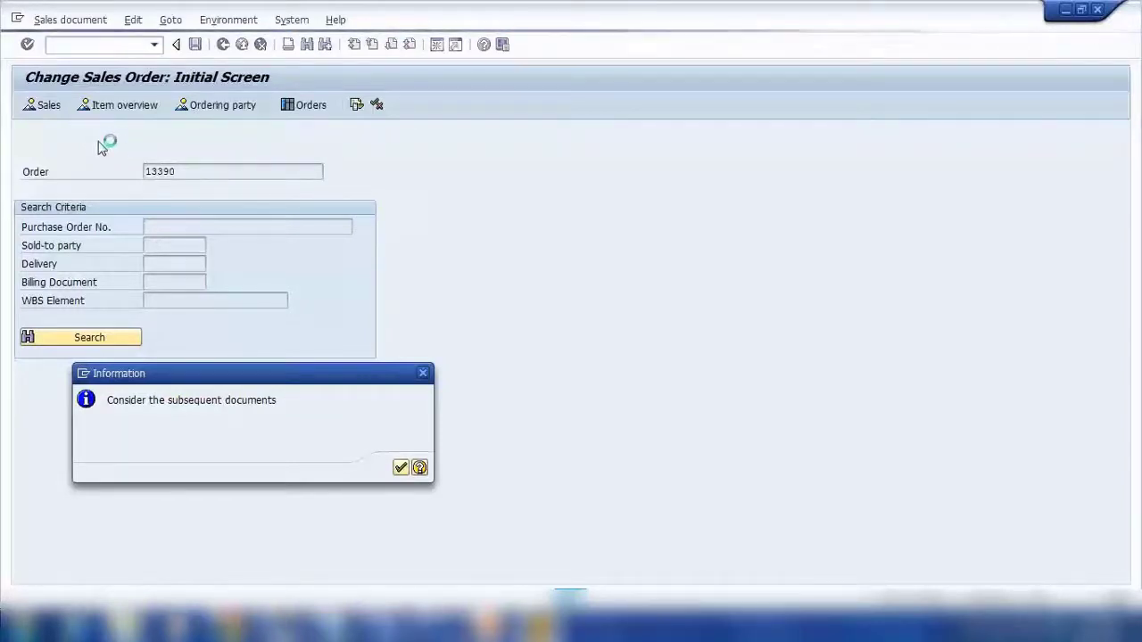
key(Return)
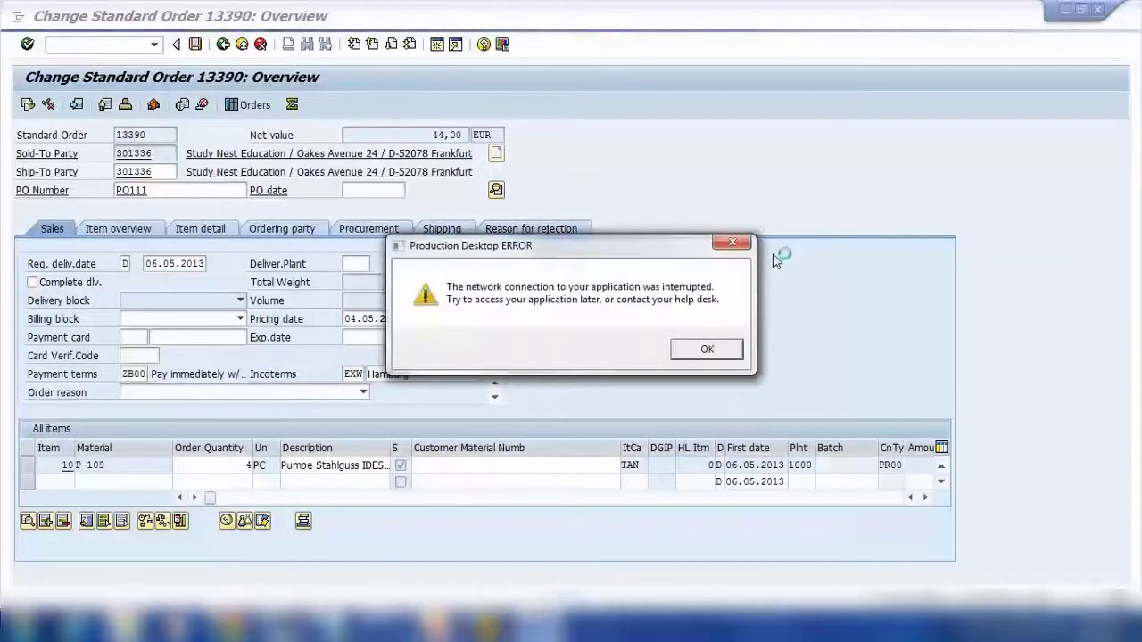
Step: Dismiss the connection error and log on to the SAP ECC system again with the user name and account password
click(693, 353)
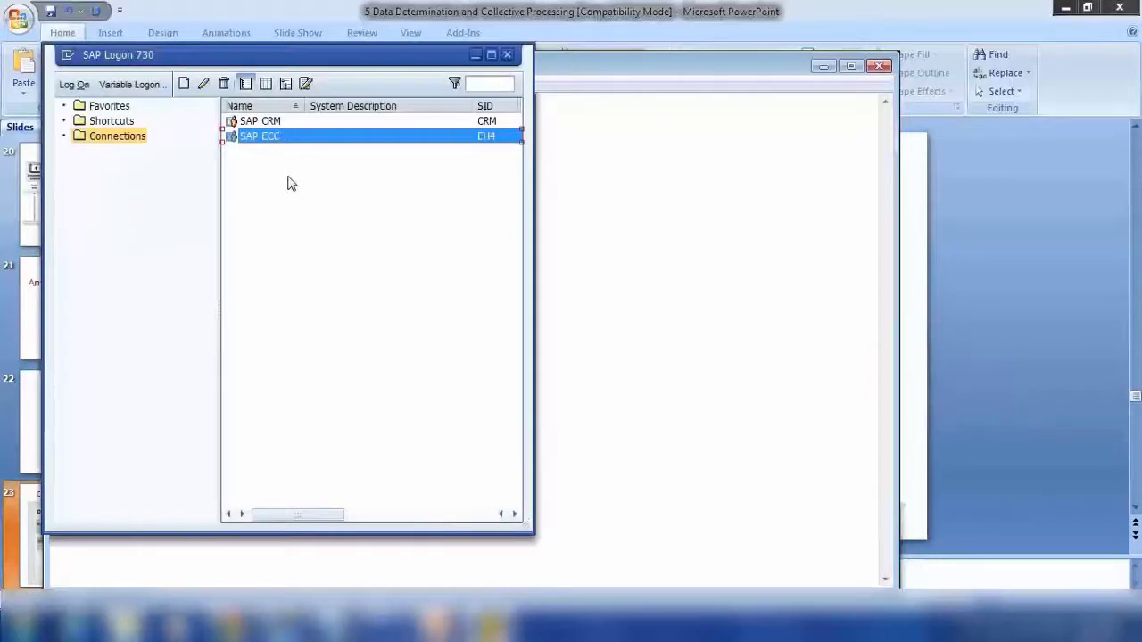
key(Return)
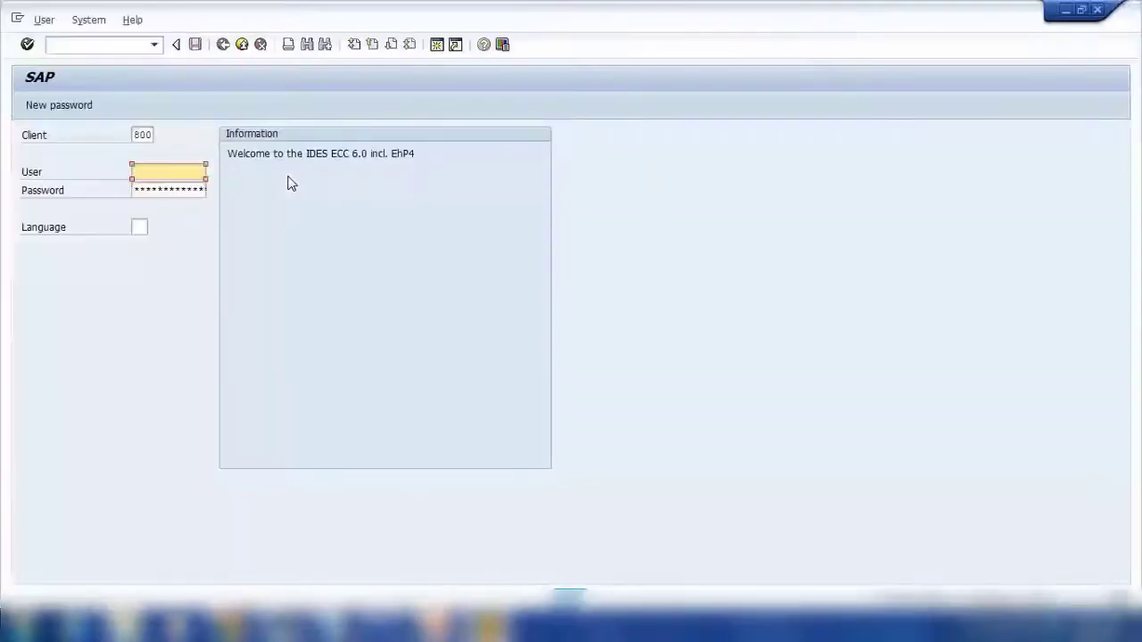
text(c)
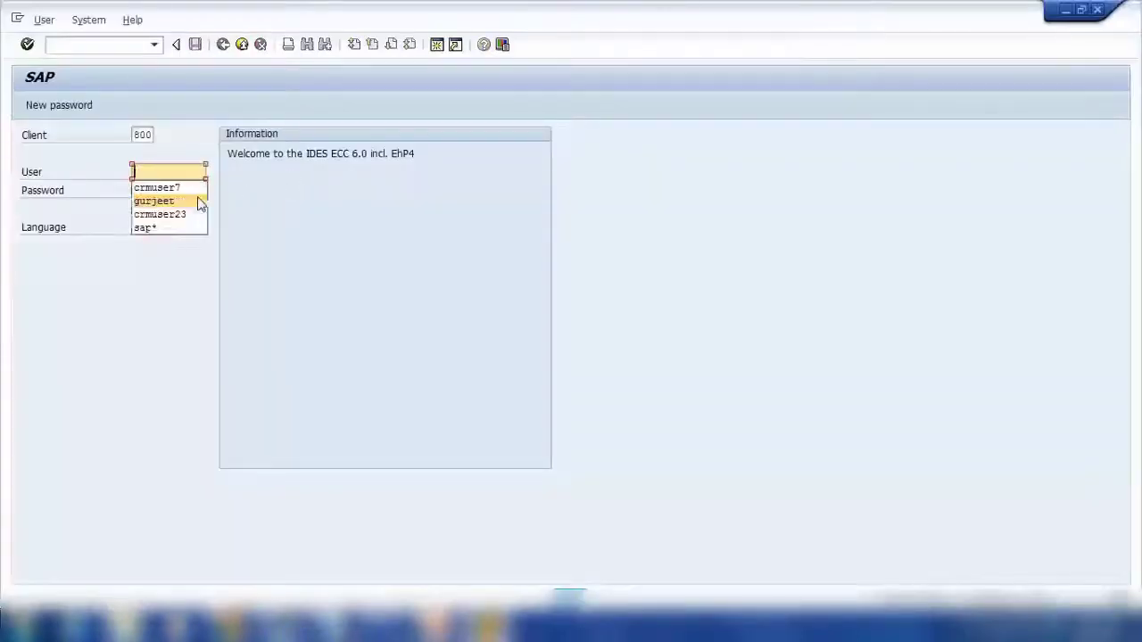
click(172, 184)
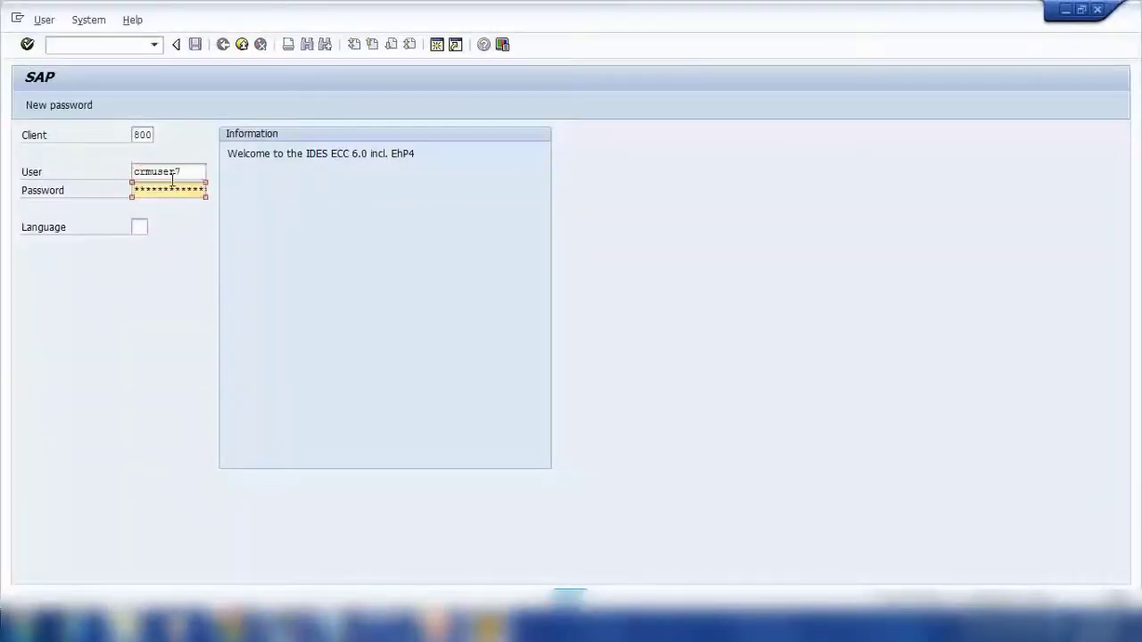
text(******)
key(Return)
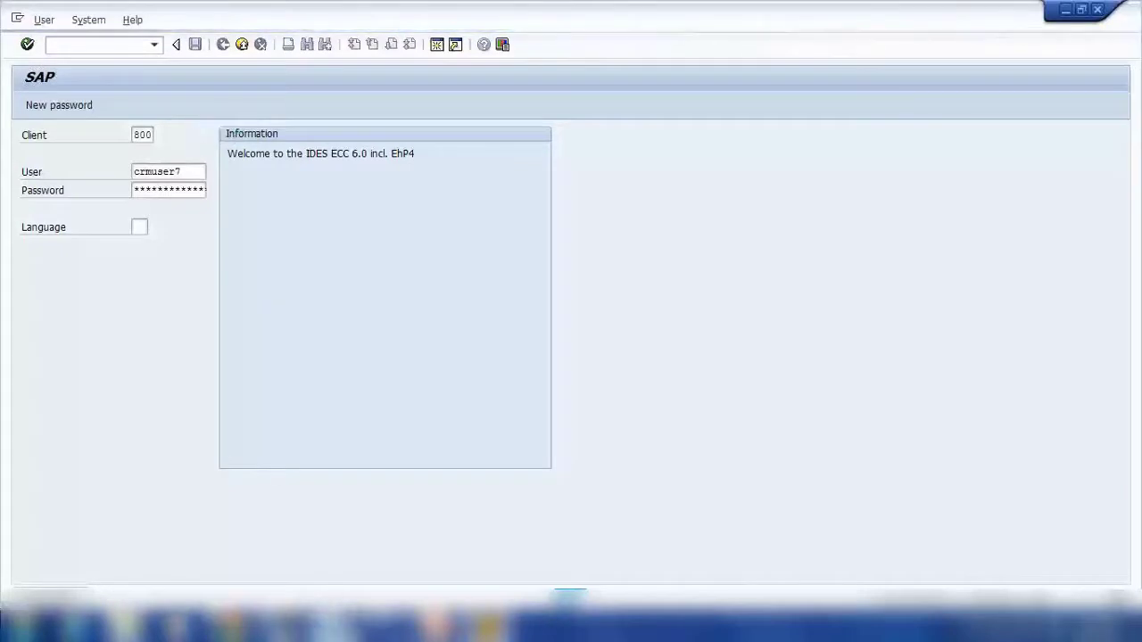
Step: Switch to Notepad and write "Sales Order" with "Outbound Delivery" indented on the line below it
click(332, 622)
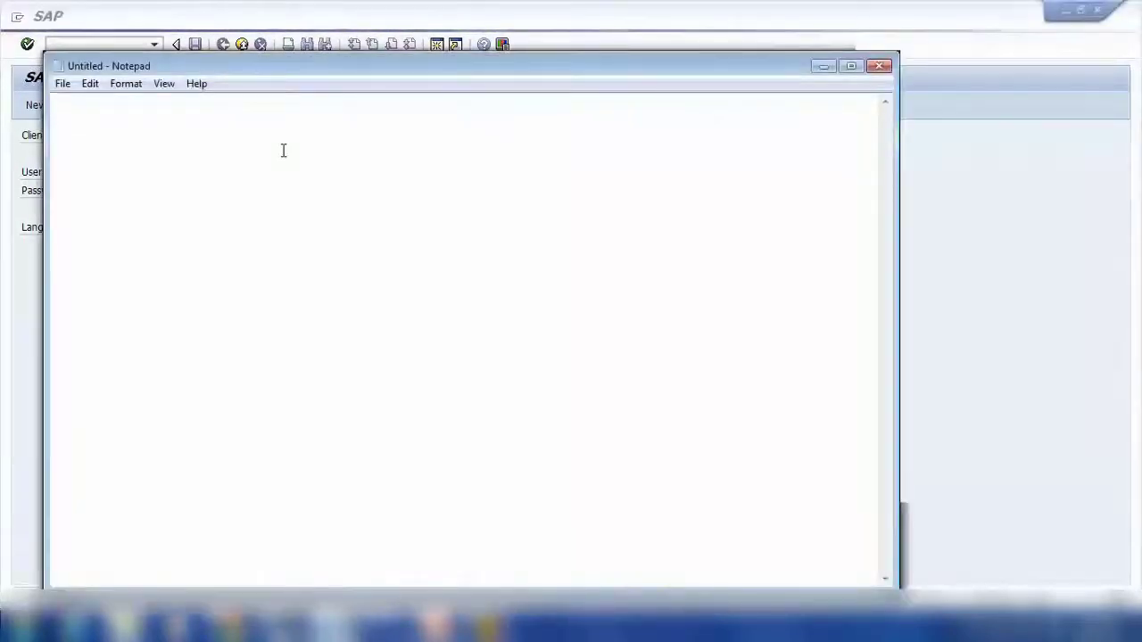
text(S)
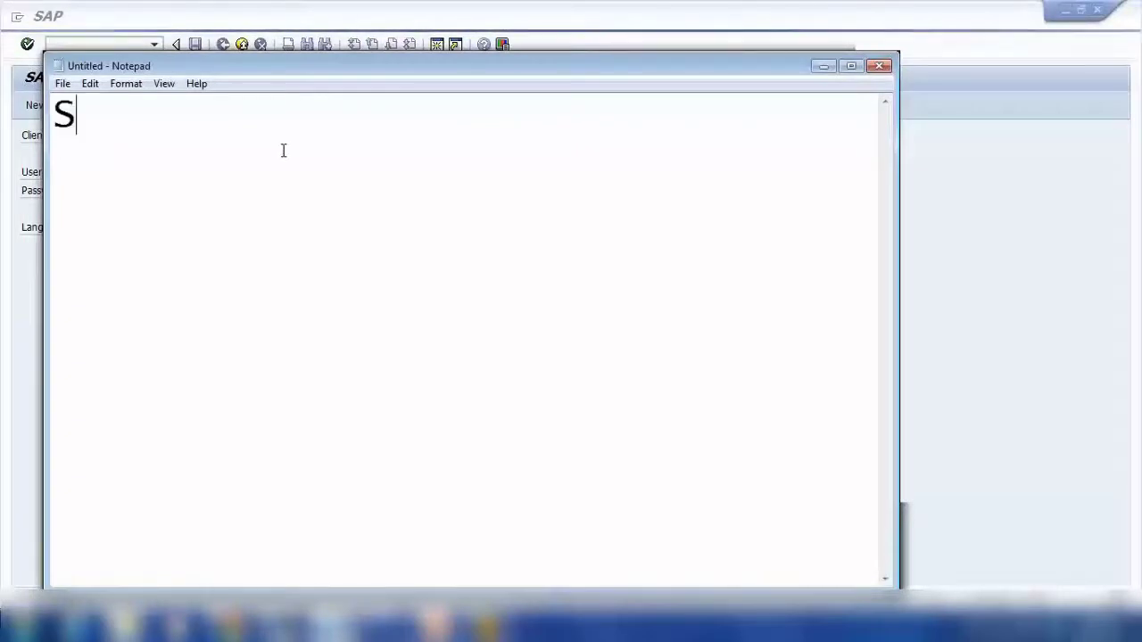
text(ales Order)
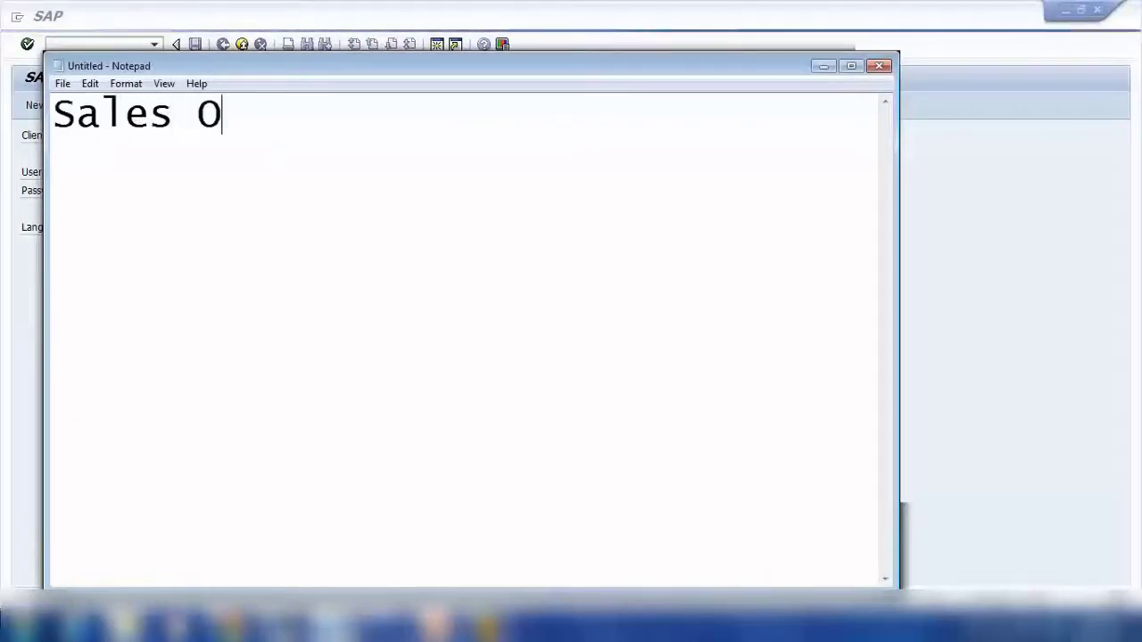
key(Return)
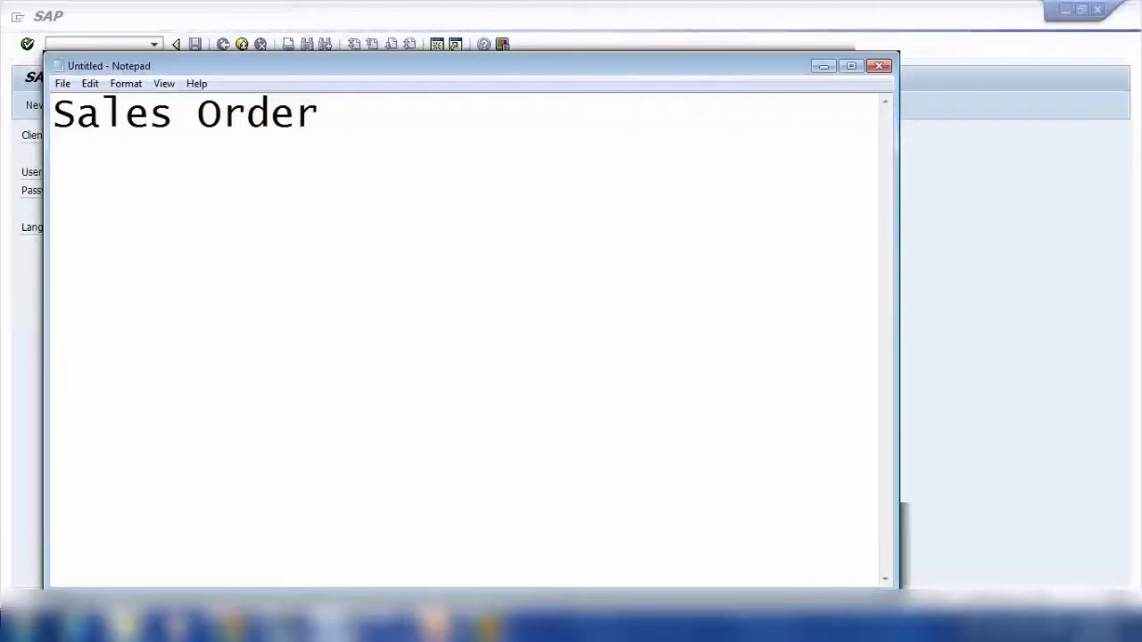
text(Delive)
key(BackSpace)
key(BackSpace)
key(BackSpace)
key(BackSpace)
key(BackSpace)
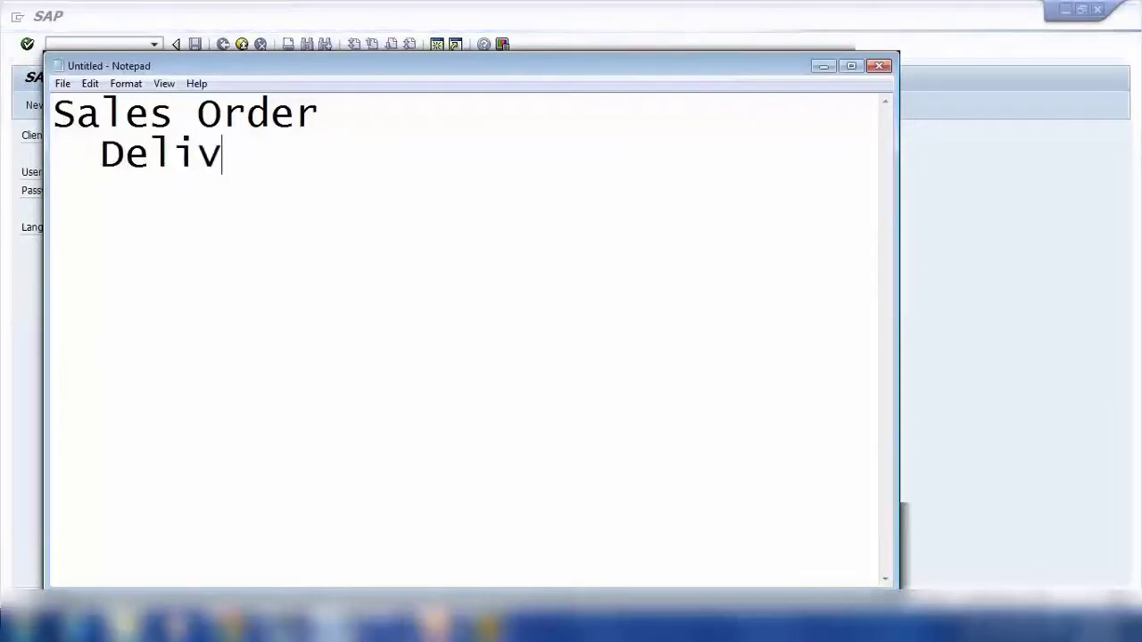
key(BackSpace)
text(Outb)
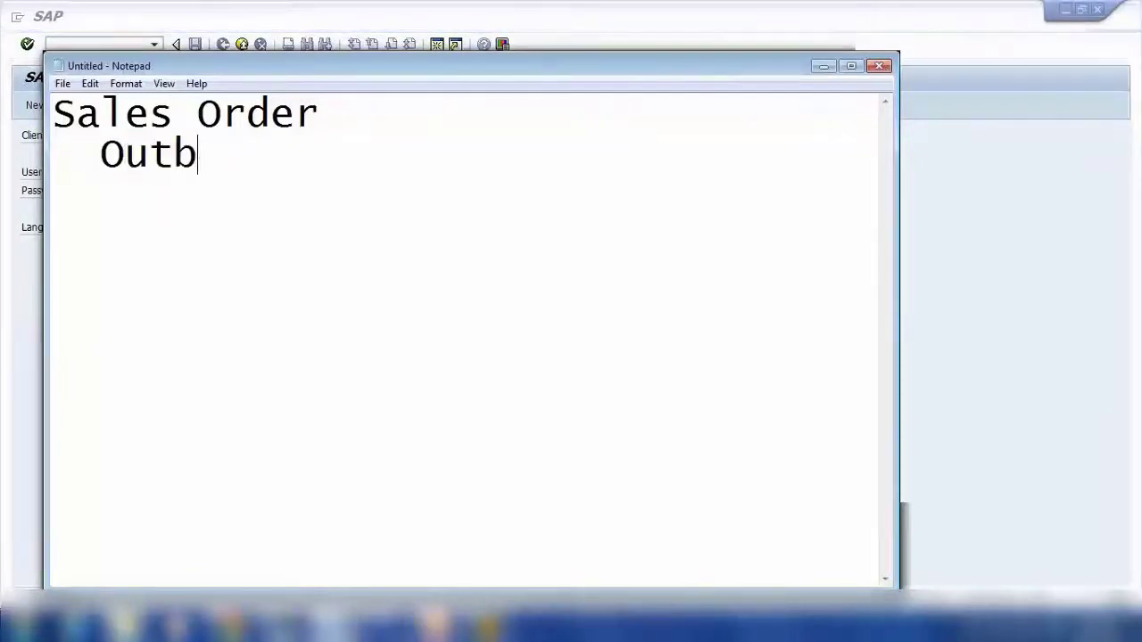
text(ound Delivery)
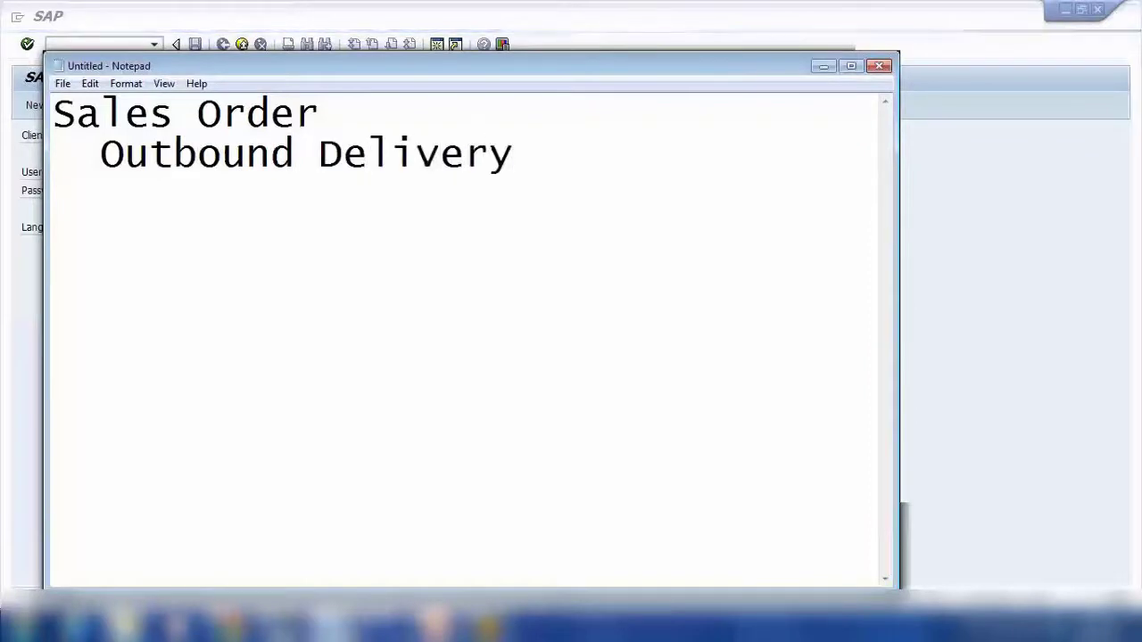
key(Return)
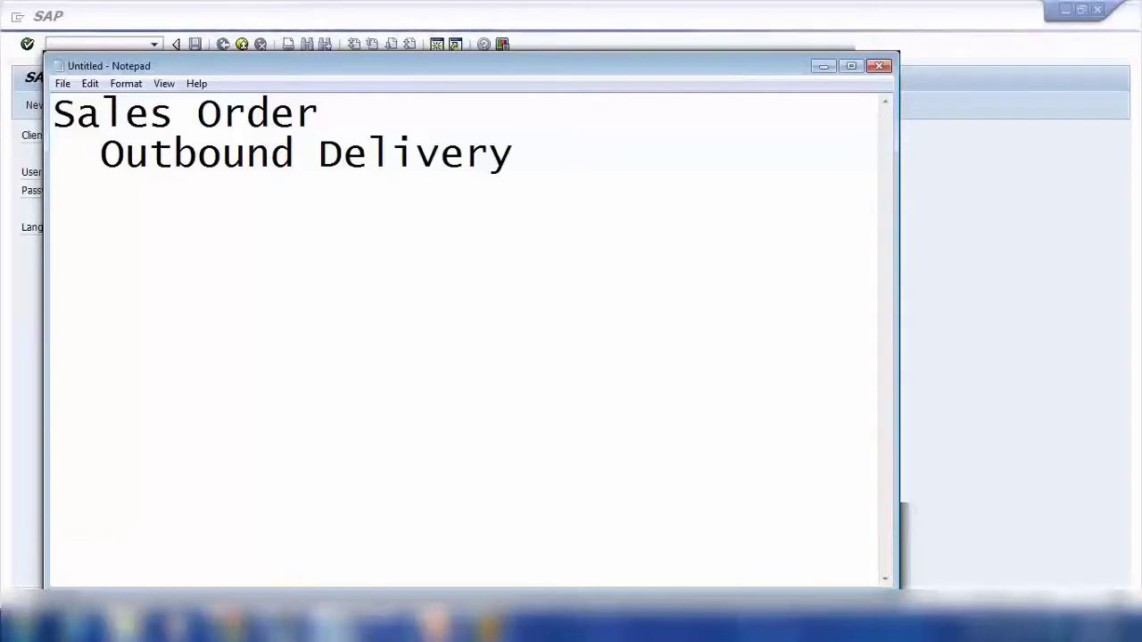
Step: Add the lines "Transfer Order", "Post Goods Issue" and "Billing" to the list, each indented further than the one above
text(Transfe)
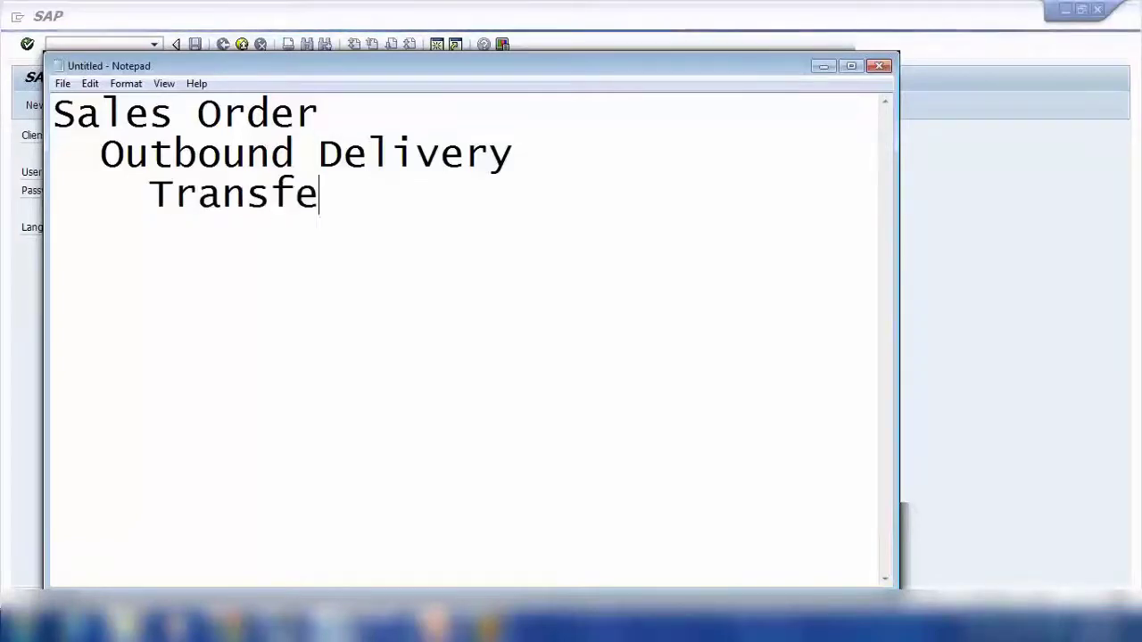
text(r Order)
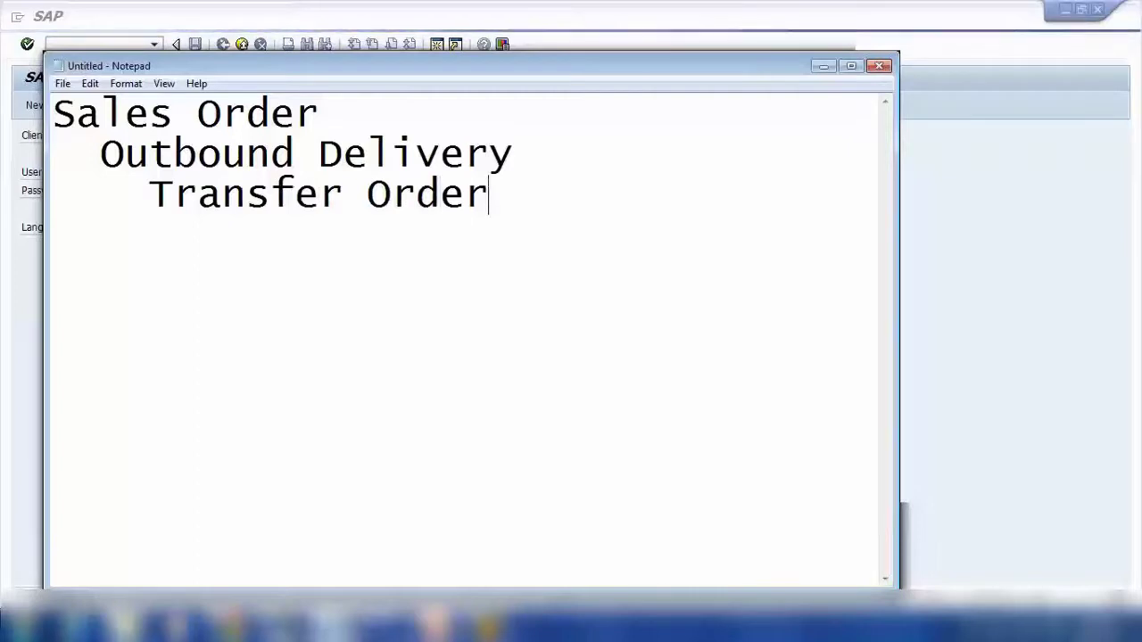
key(Return)
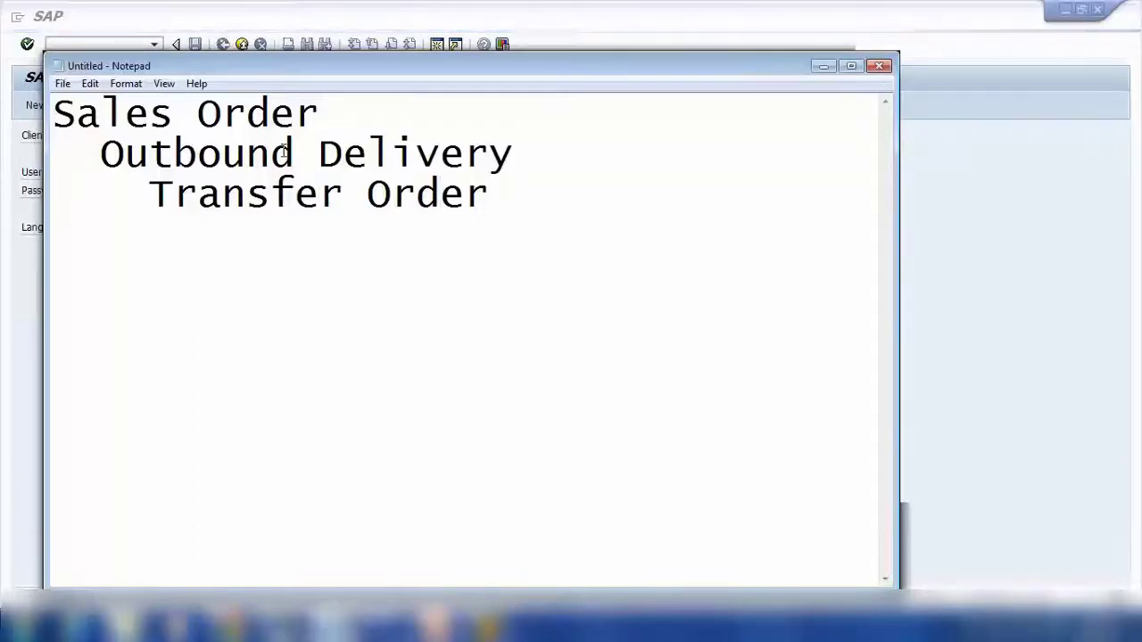
text(Post)
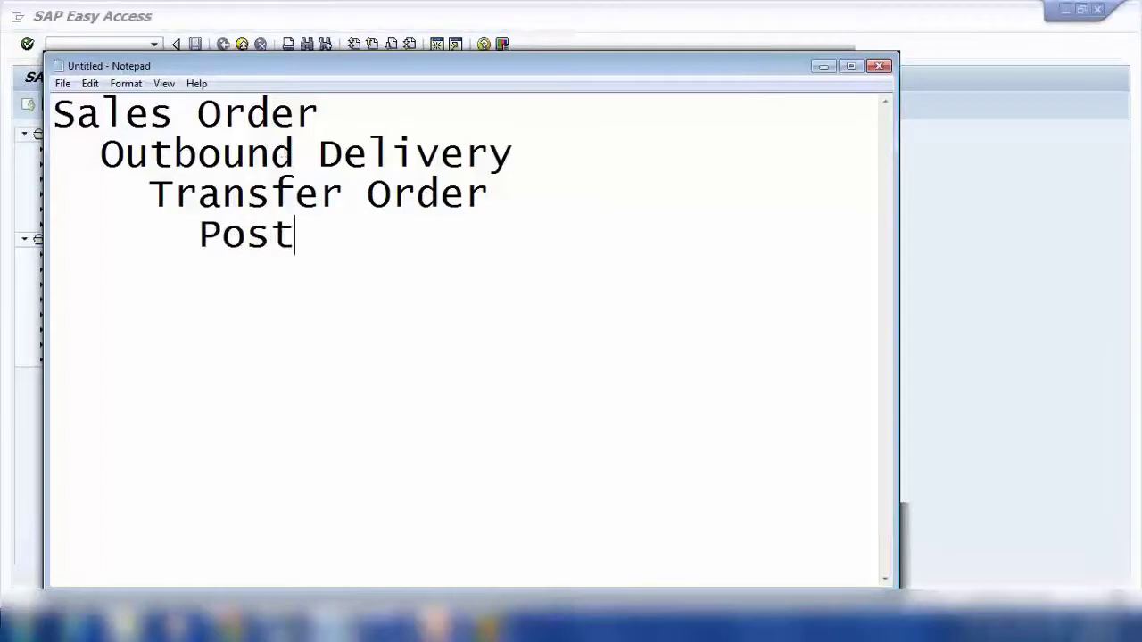
text( Goods Issue)
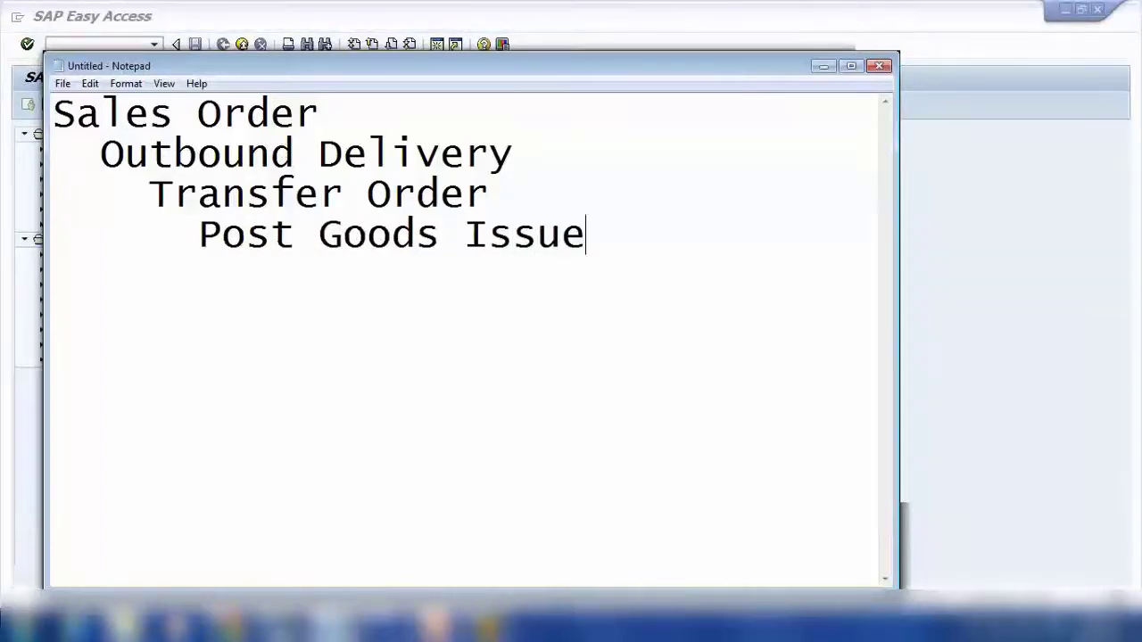
key(Return)
text(Billing)
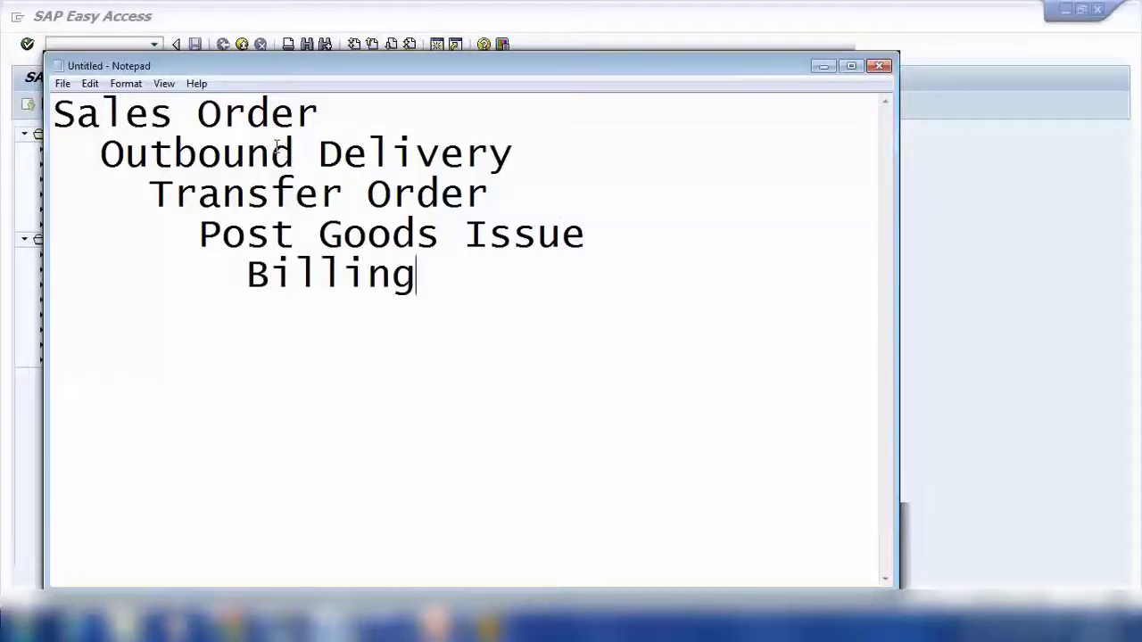
Step: Return to SAP Easy Access and start the Change Sales Order transaction by its transaction code
click(818, 67)
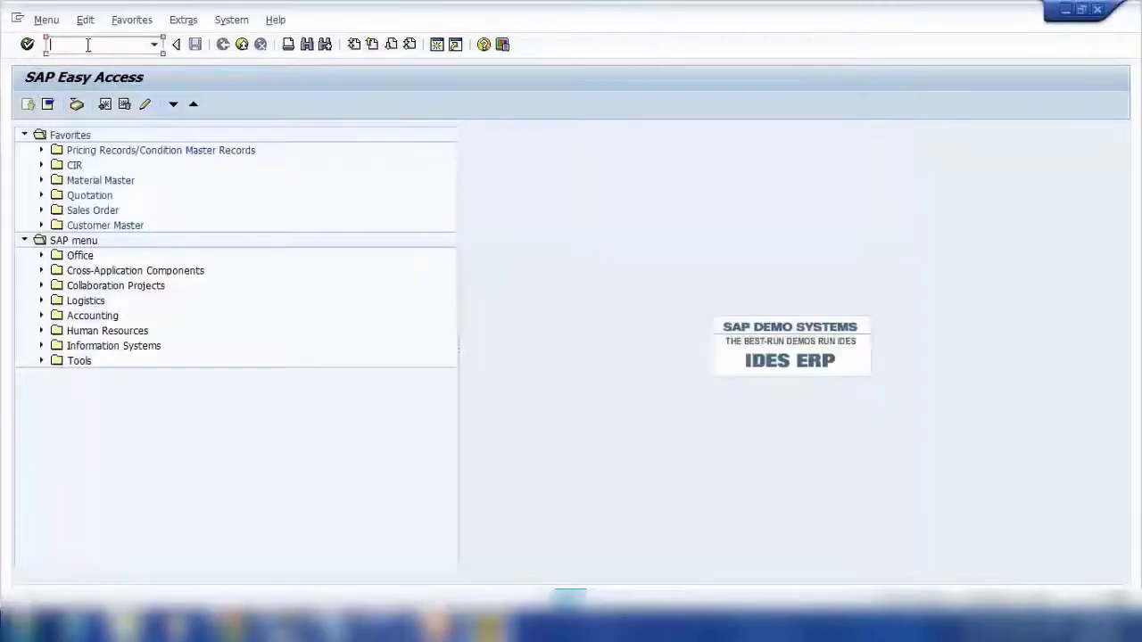
click(78, 47)
text(va01)
key(Return)
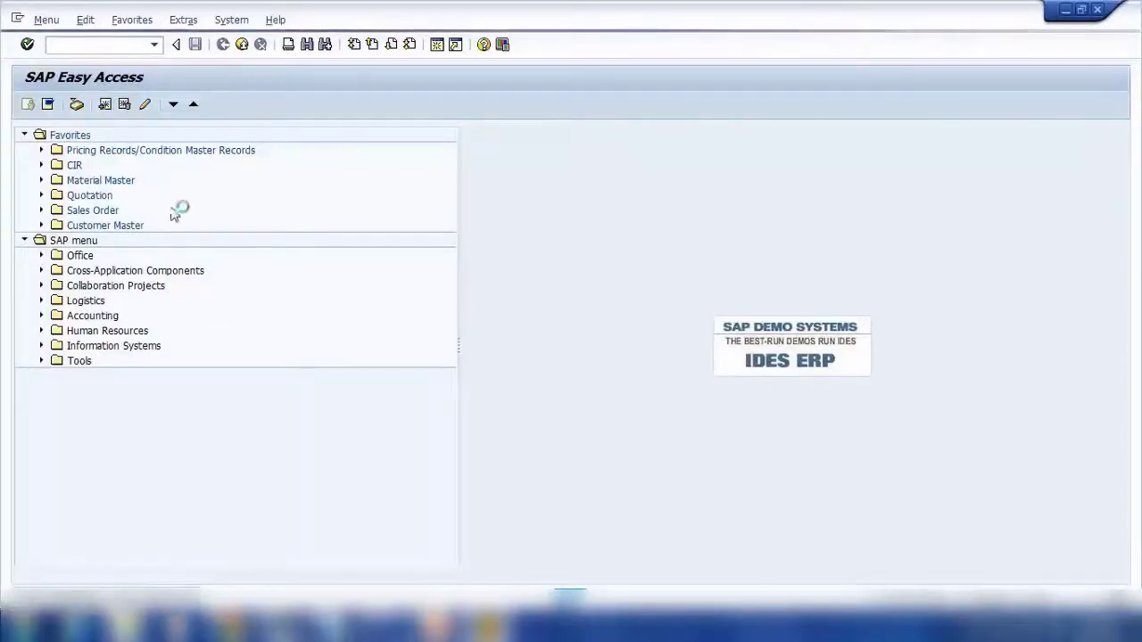
Step: Switch to Notepad, highlight the document steps one after another and extend the last line to "Billing Document"
click(337, 628)
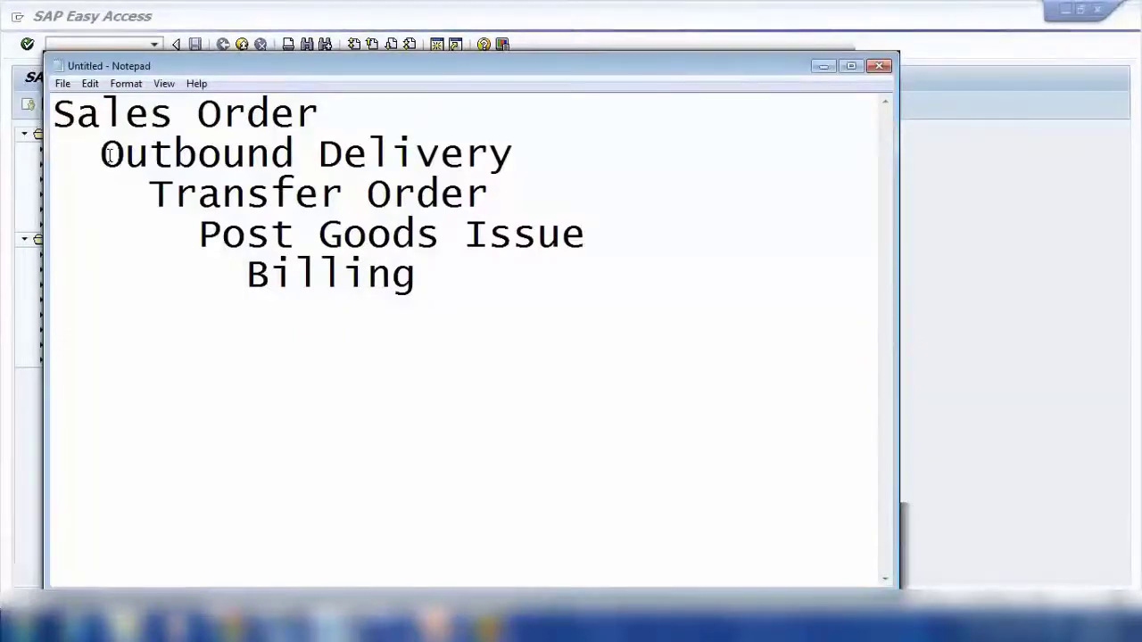
drag(100, 154, 463, 155)
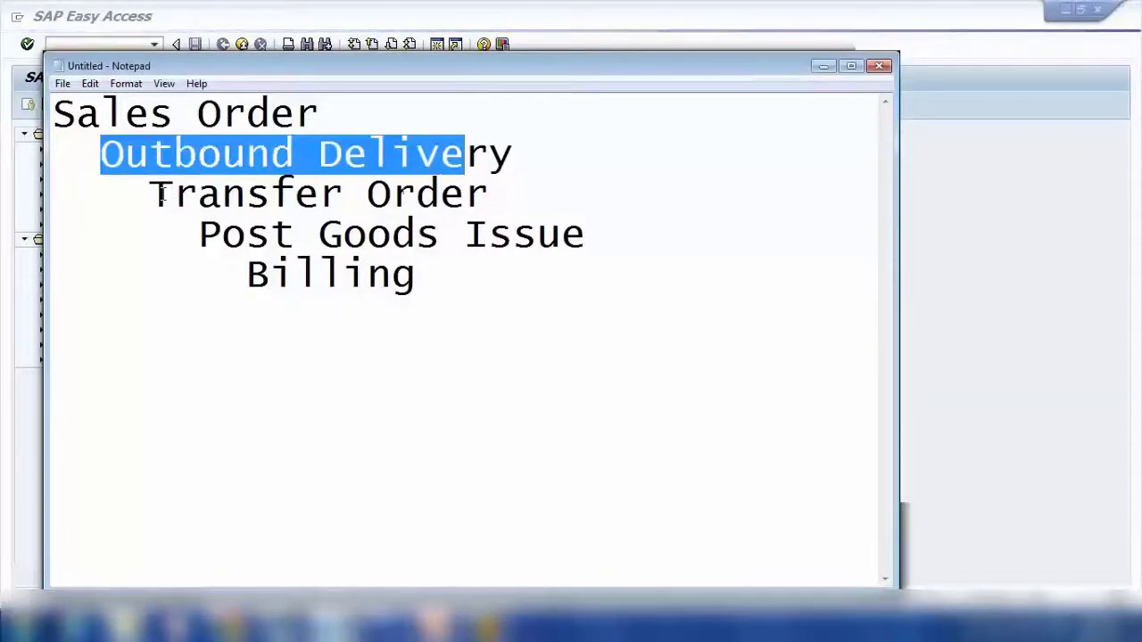
drag(171, 194, 487, 194)
drag(198, 234, 625, 224)
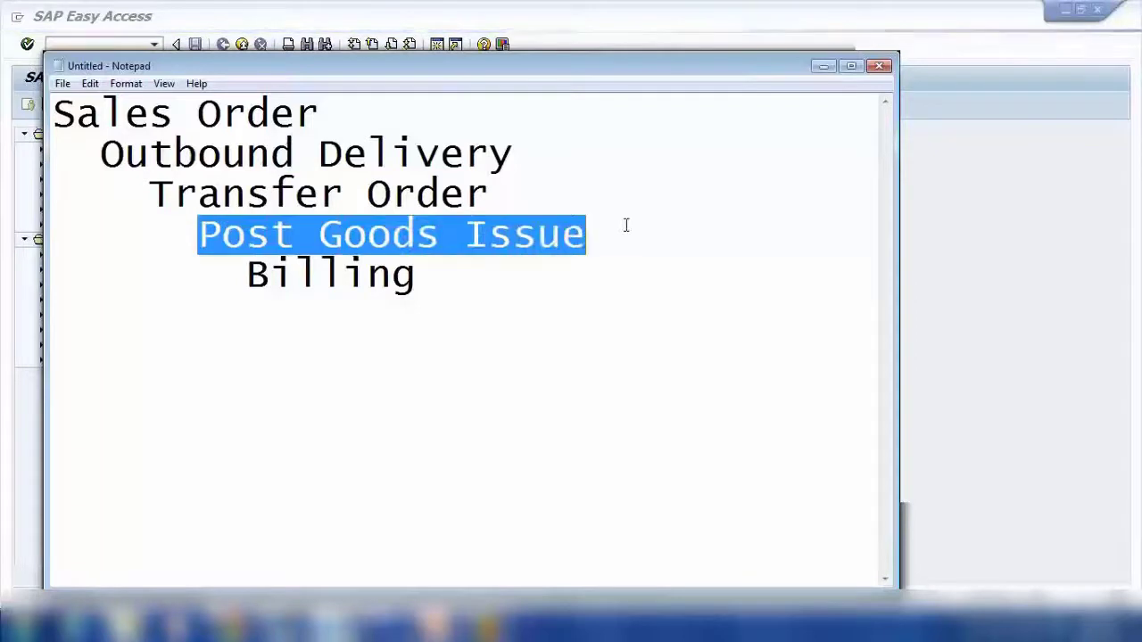
drag(248, 274, 442, 268)
click(443, 268)
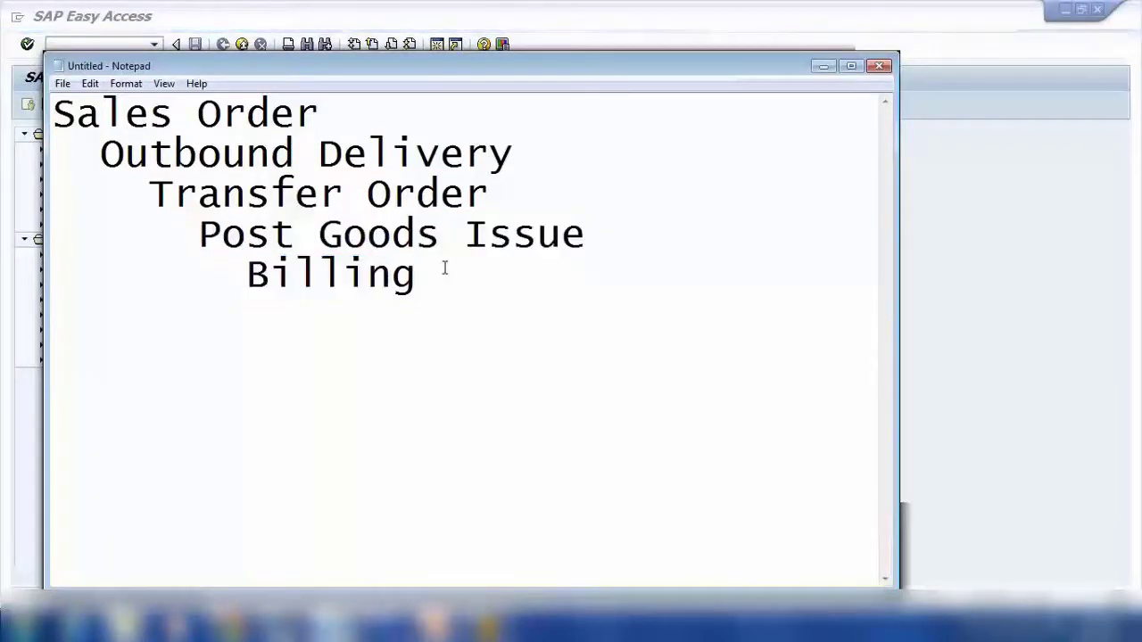
text(Documenty)
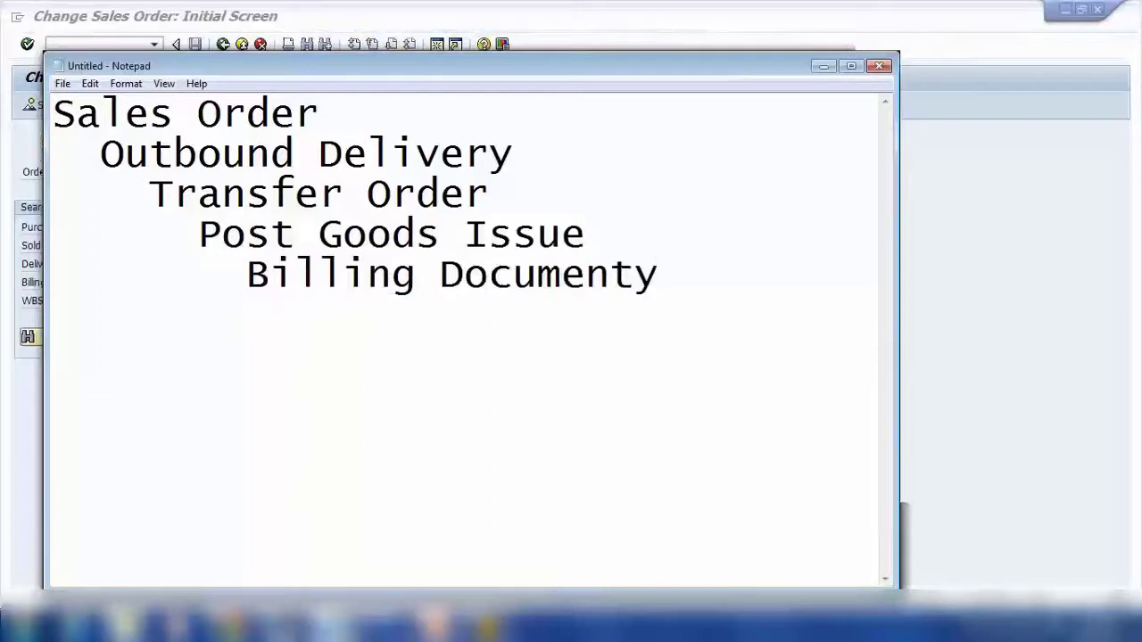
key(BackSpace)
Step: Return to SAP and open the first sales order from the Order field's entry history for change
click(821, 65)
text(1)
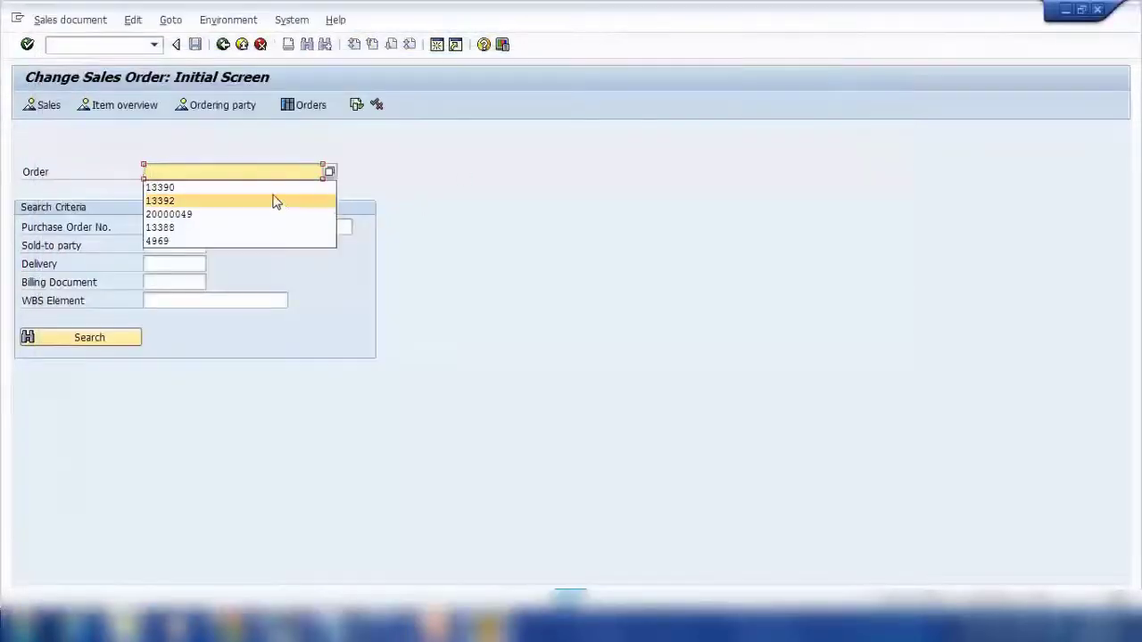
click(275, 199)
key(Return)
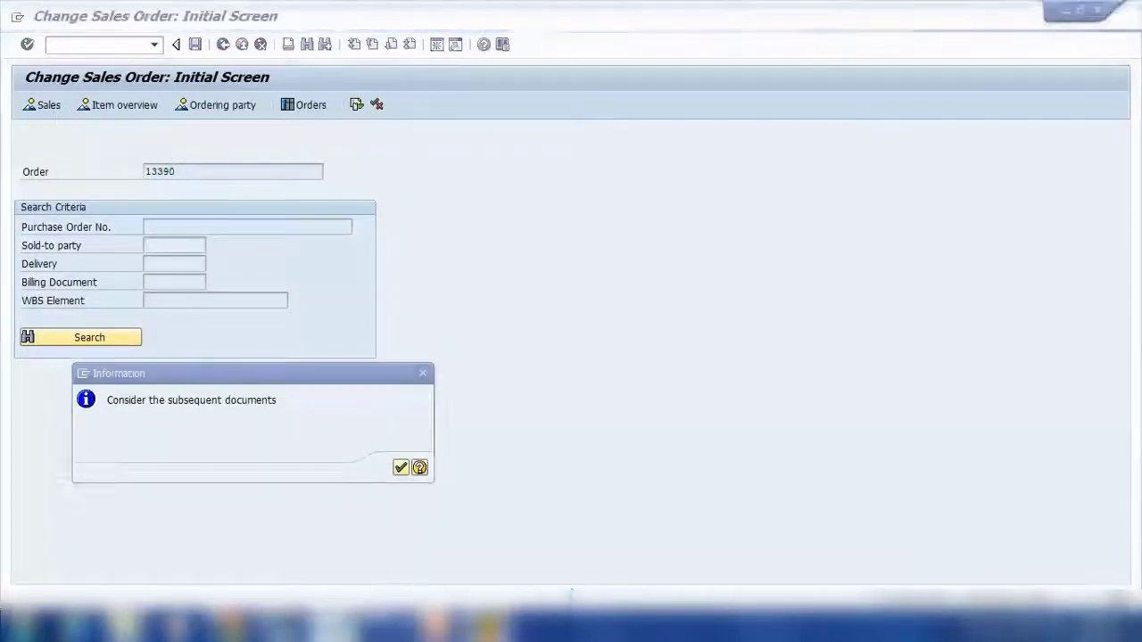
Step: Bring up the Notepad document list again and narrow its window to uncover part of the sales order behind it
click(335, 624)
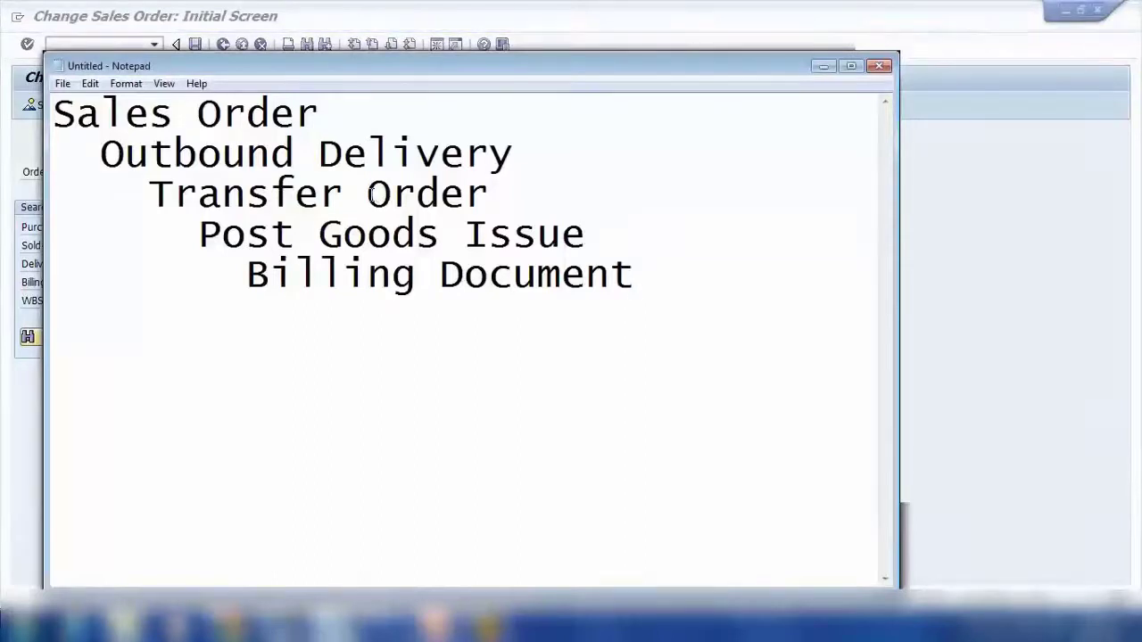
drag(43, 228, 220, 229)
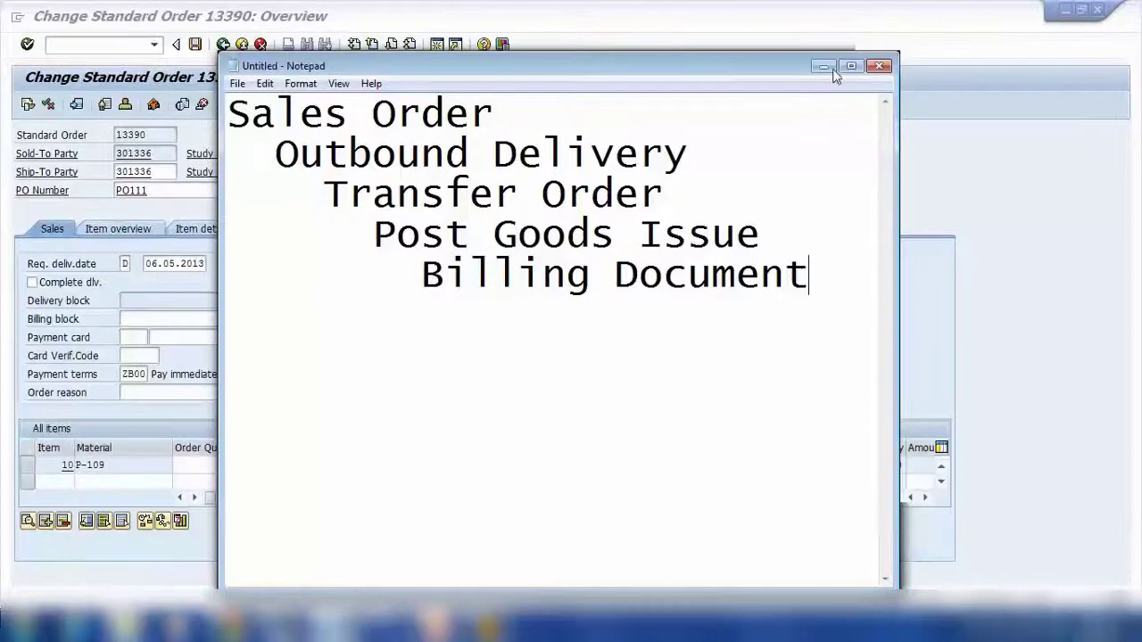
click(823, 67)
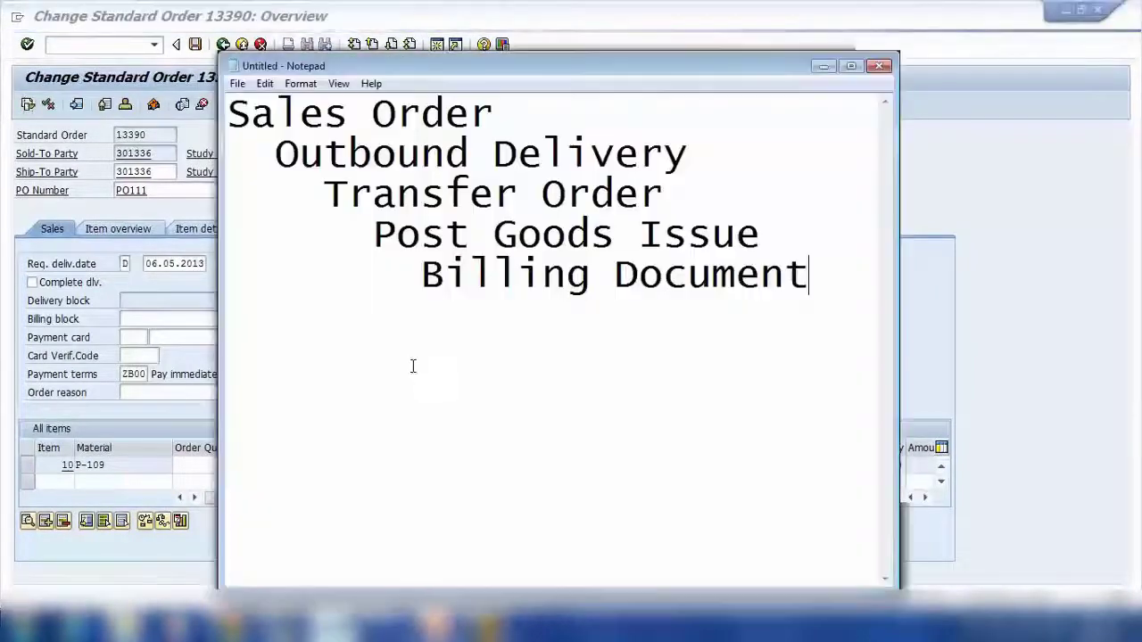
click(334, 628)
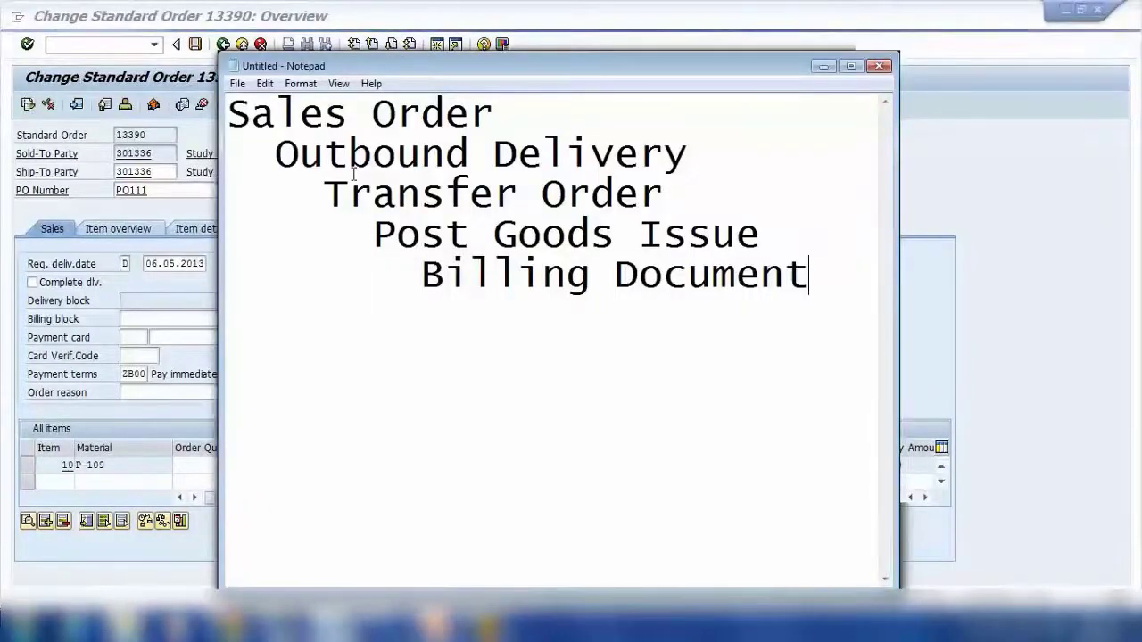
Step: Highlight "Transfer Order" in the Notepad document list and minimize the Notepad window
drag(323, 193, 662, 198)
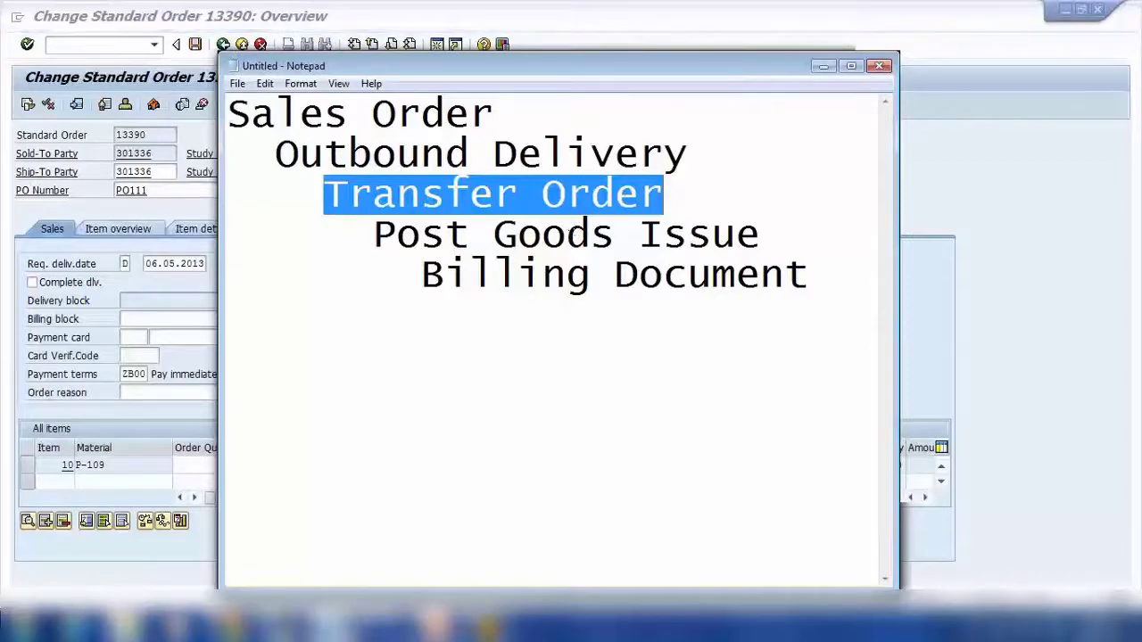
click(823, 66)
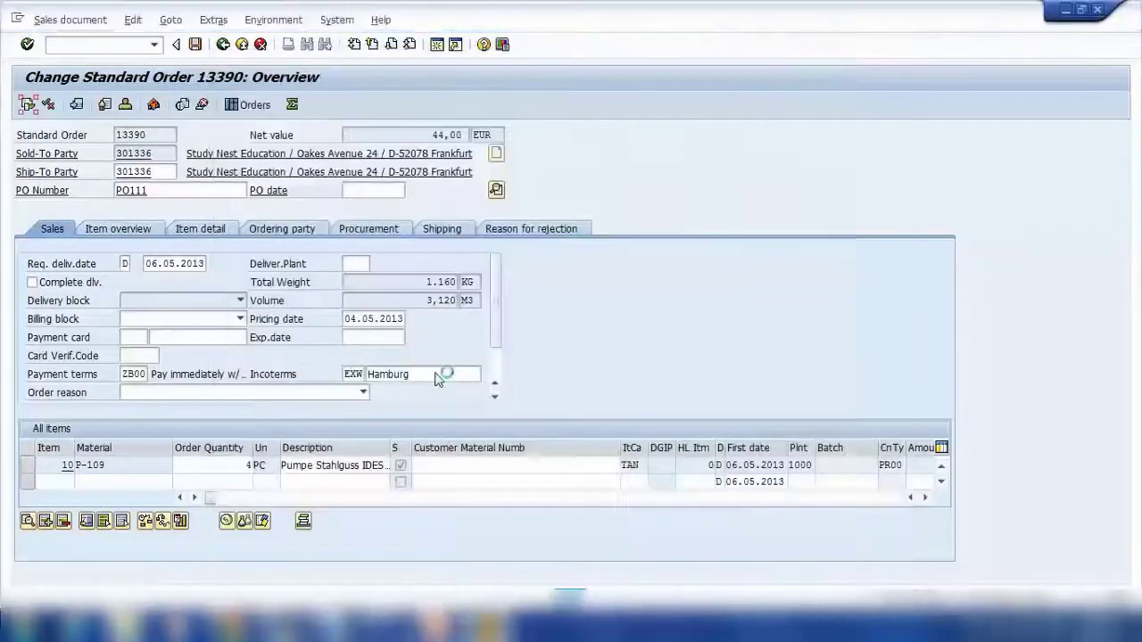
Step: Switch to PowerPoint, present the "Collective Processing in Shipping" slide full screen and end the slide show
click(437, 629)
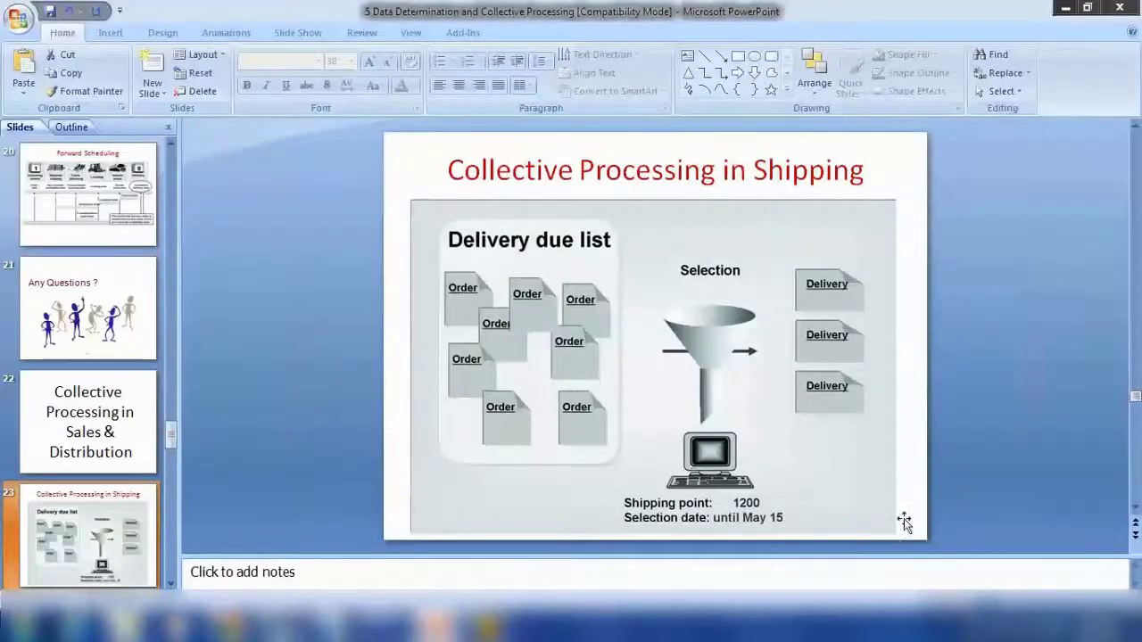
key(shift+F5)
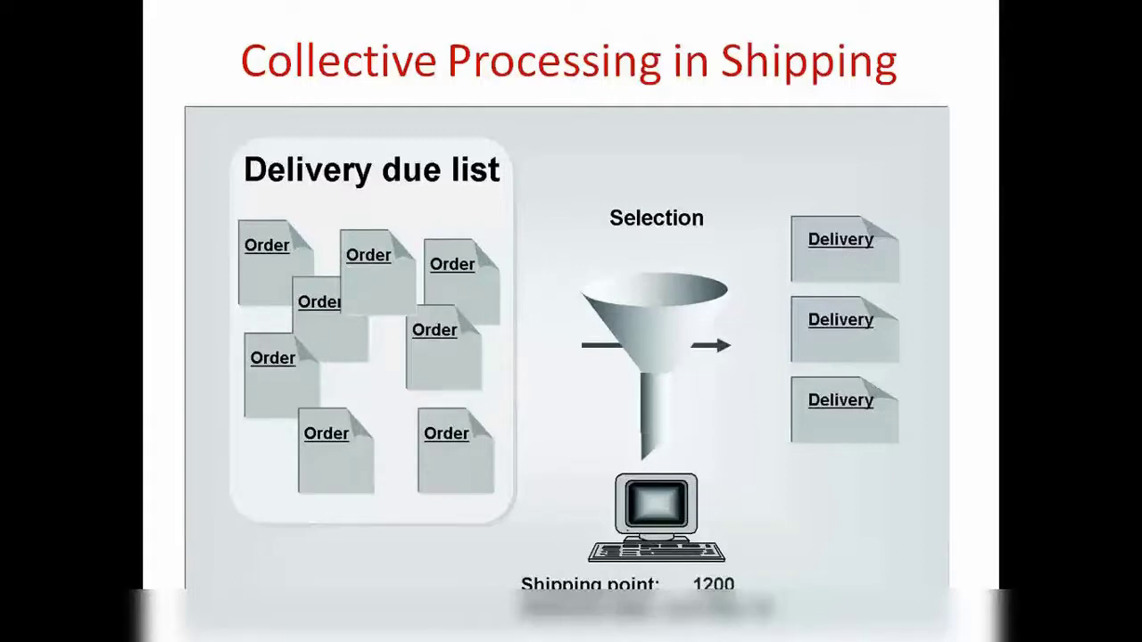
key(Escape)
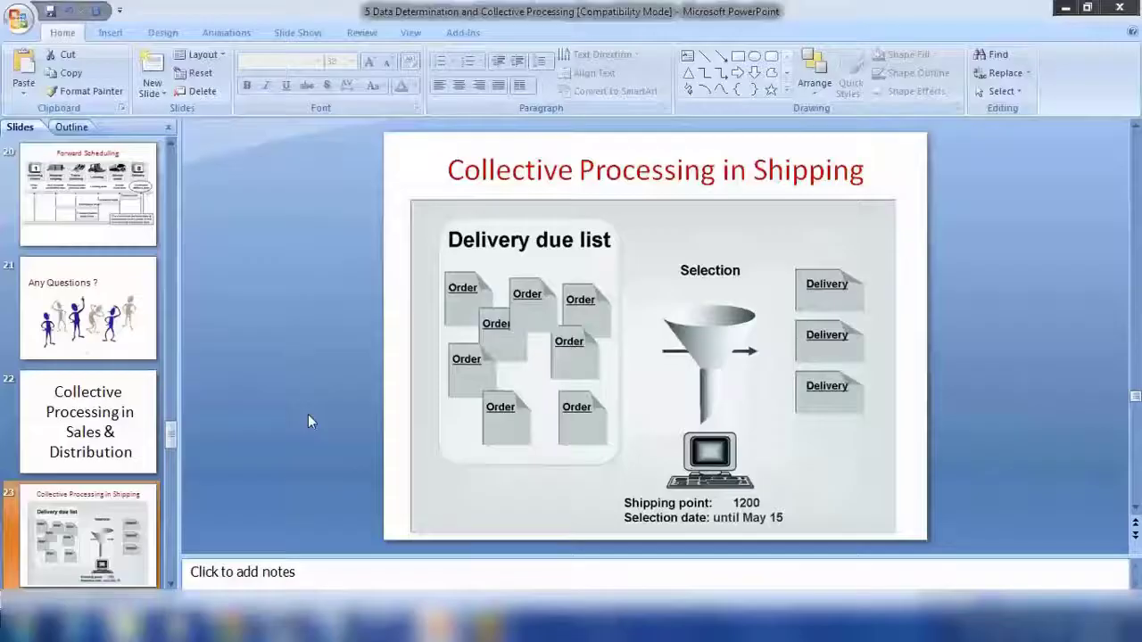
Step: Switch back to the SAP sales order and open an additional SAP session
mouse_move(483, 628)
click(515, 582)
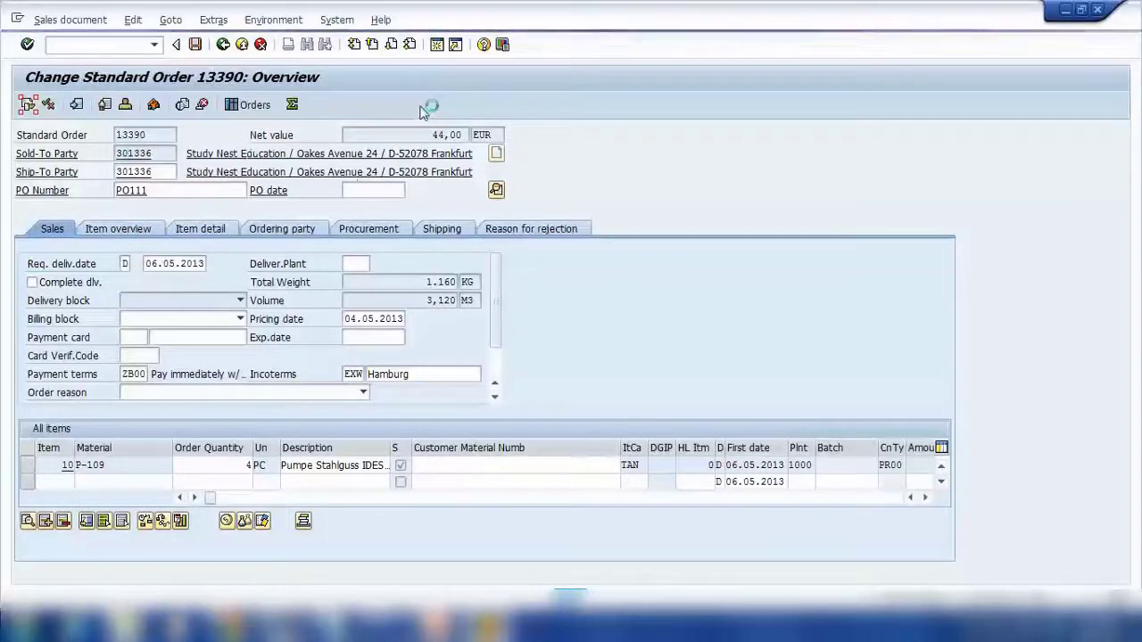
click(437, 44)
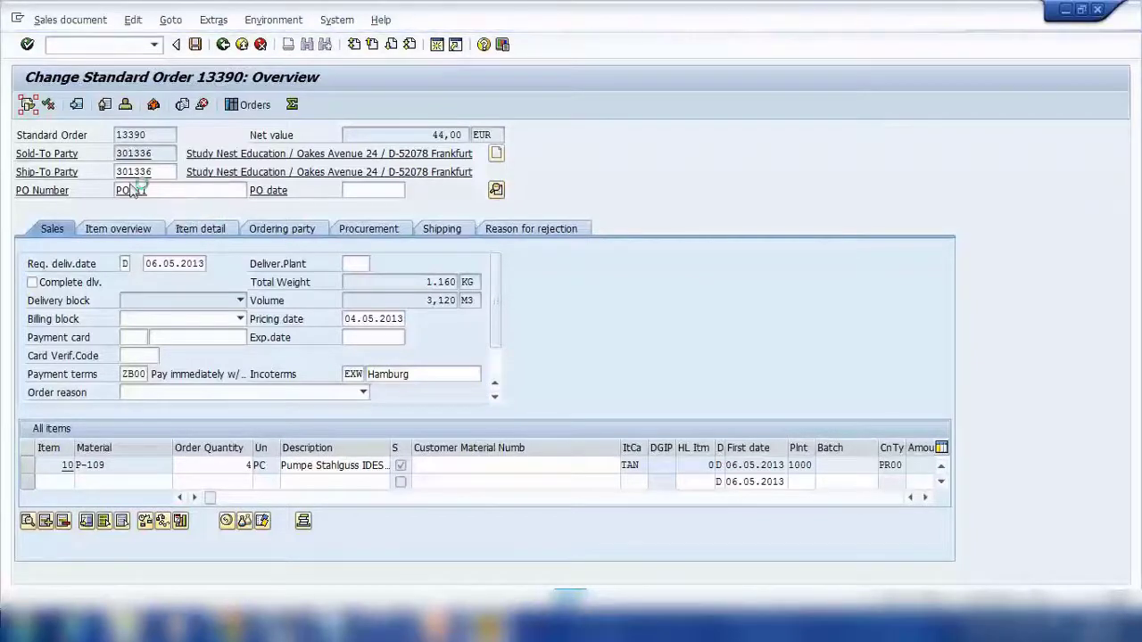
click(18, 21)
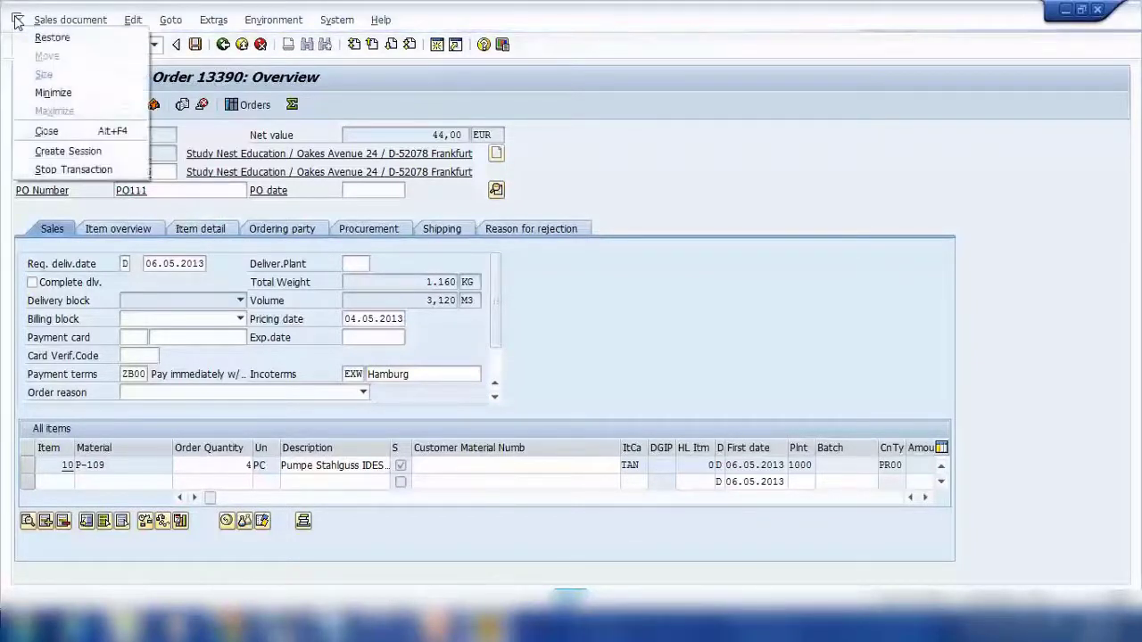
click(49, 153)
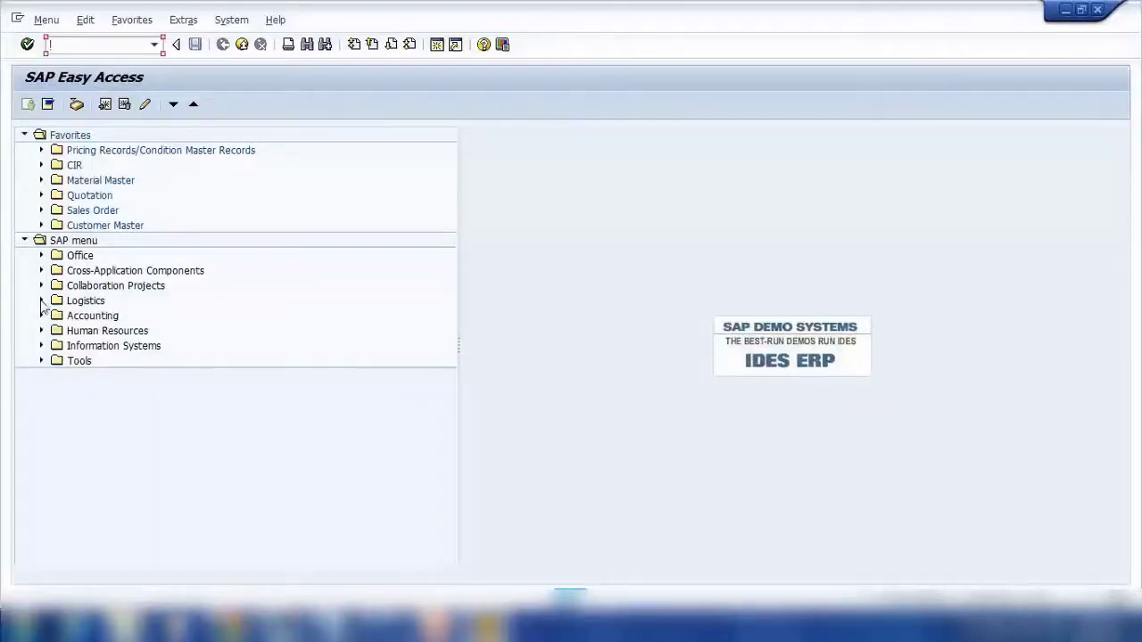
Step: Expand Logistics, Sales and Distribution, Shipping and Transportation, Outbound Delivery, Create and Single Document, and select VL01N - With Reference to Sales Order
click(41, 300)
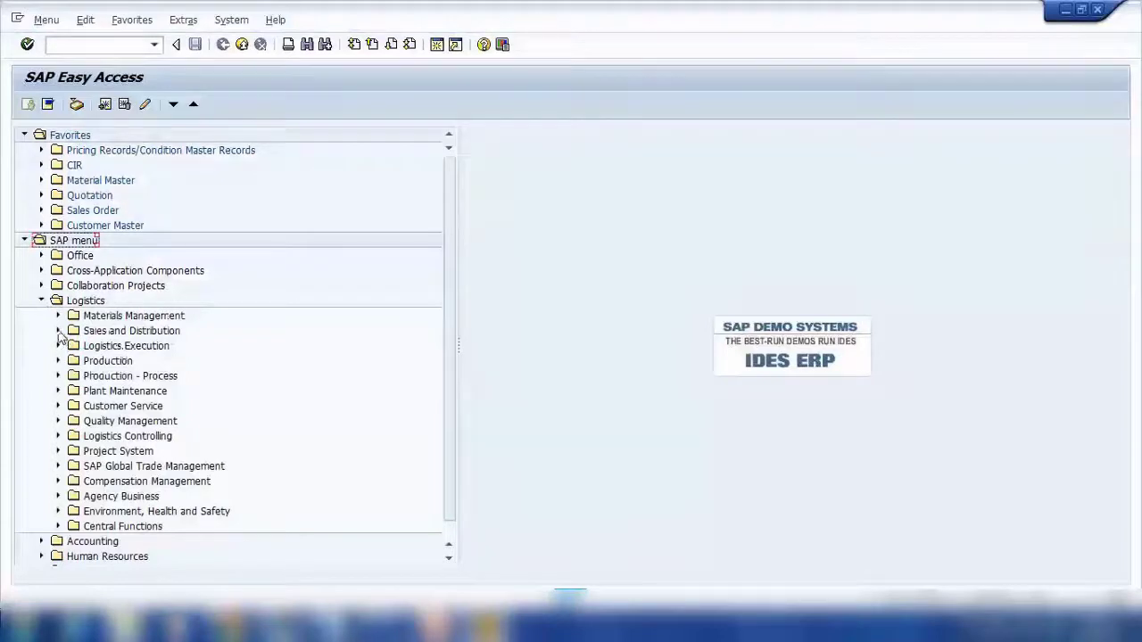
click(59, 331)
click(74, 406)
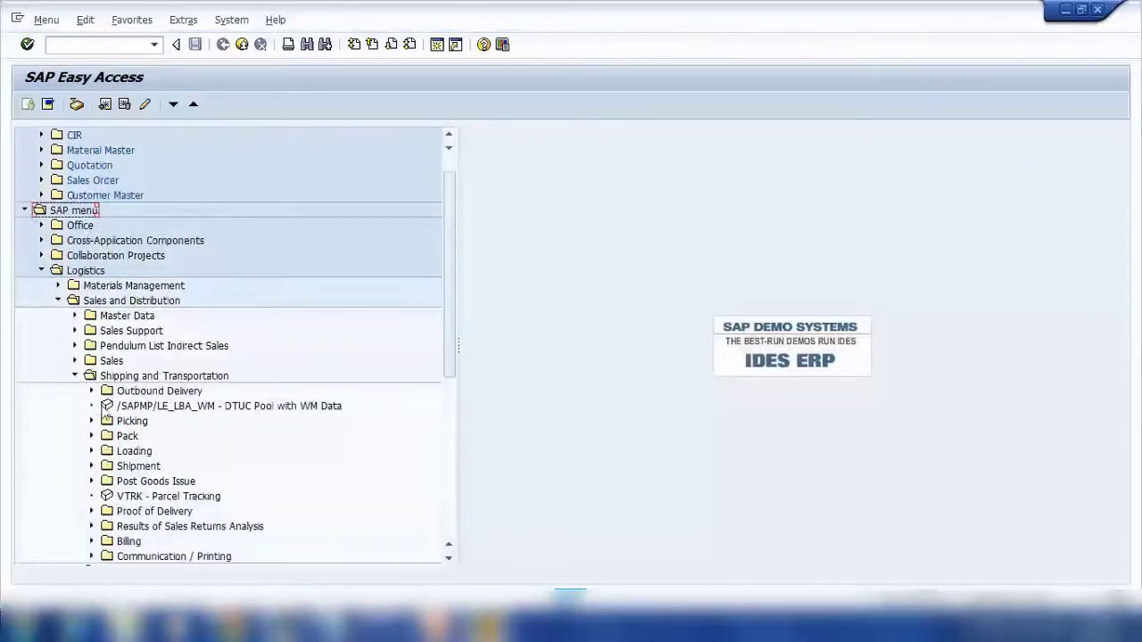
click(91, 390)
click(108, 406)
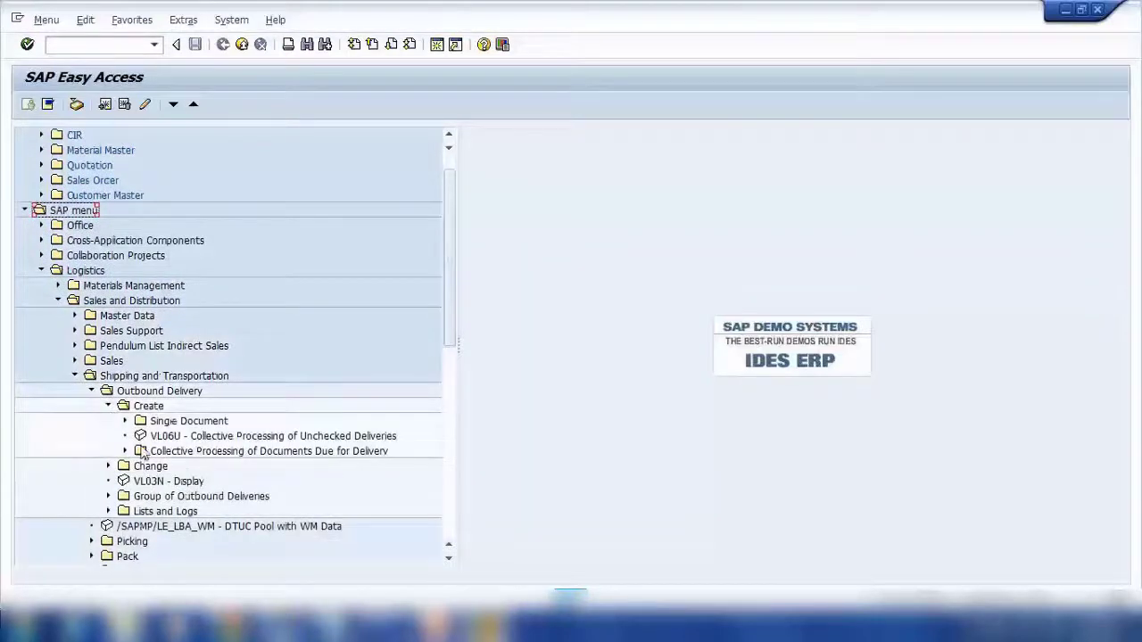
click(125, 421)
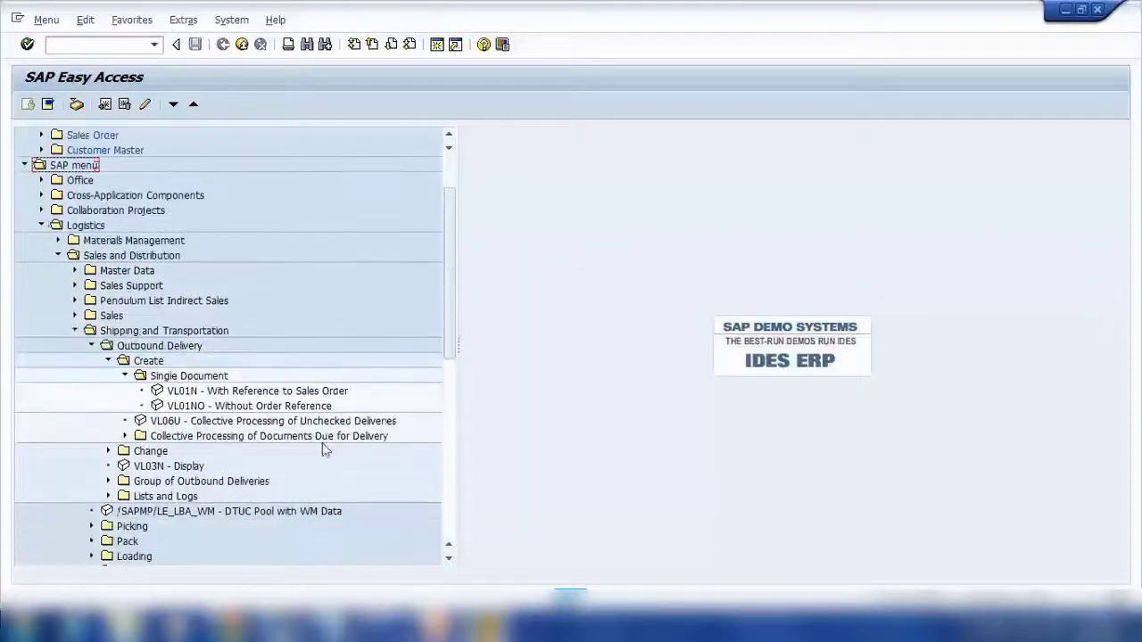
click(192, 392)
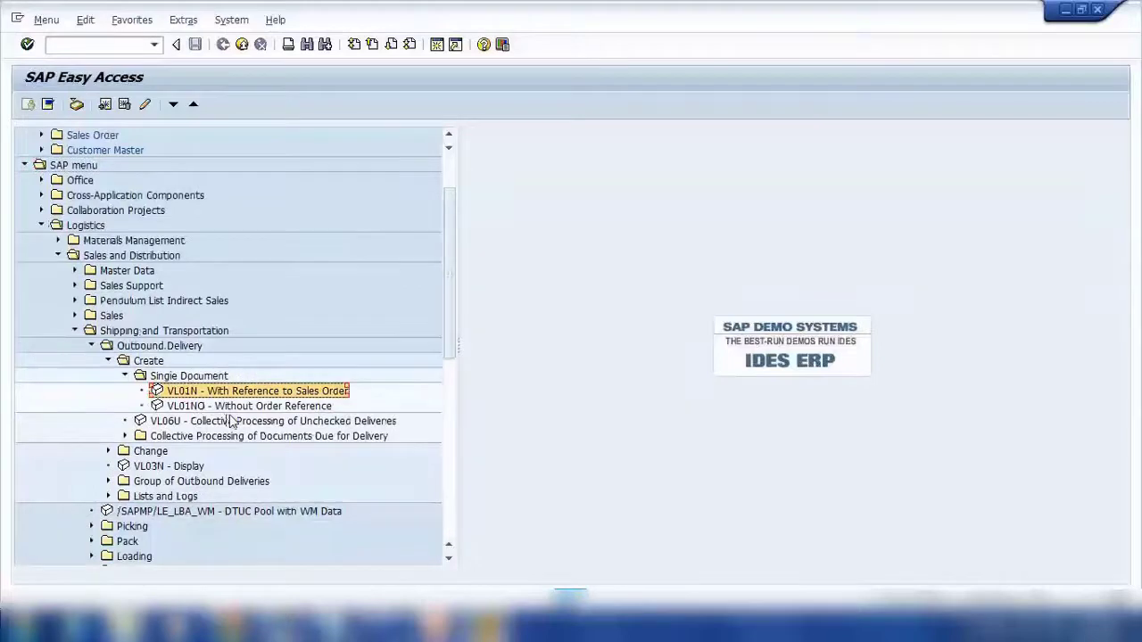
Step: Collapse Single Document, expand Collective Processing of Documents Due for Delivery and start VL10A - Sales Orders
click(125, 375)
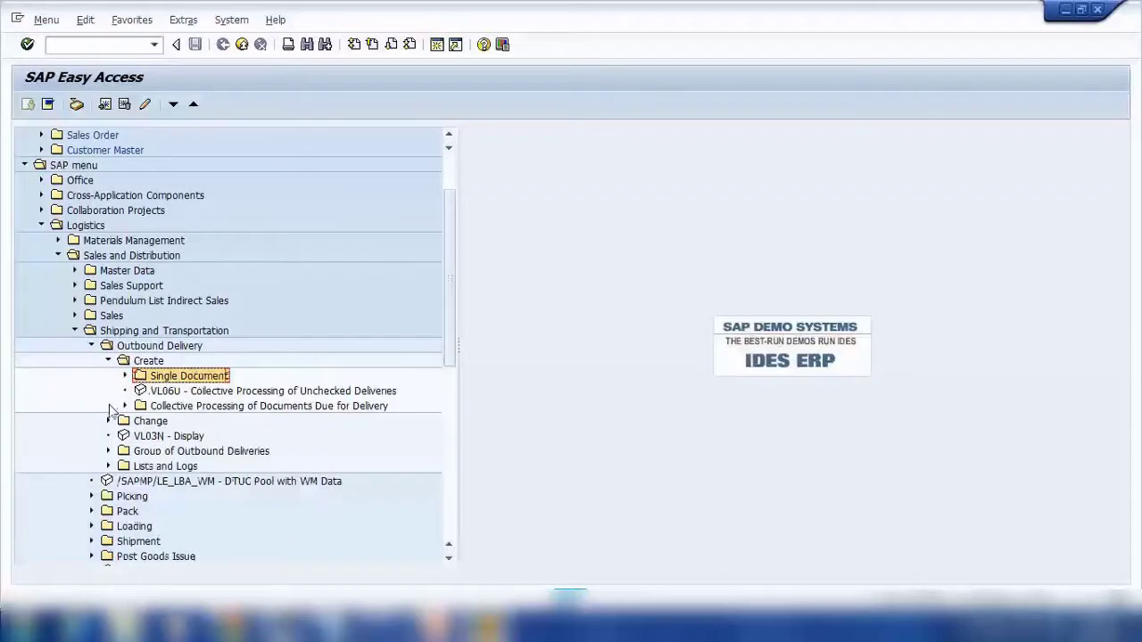
click(213, 408)
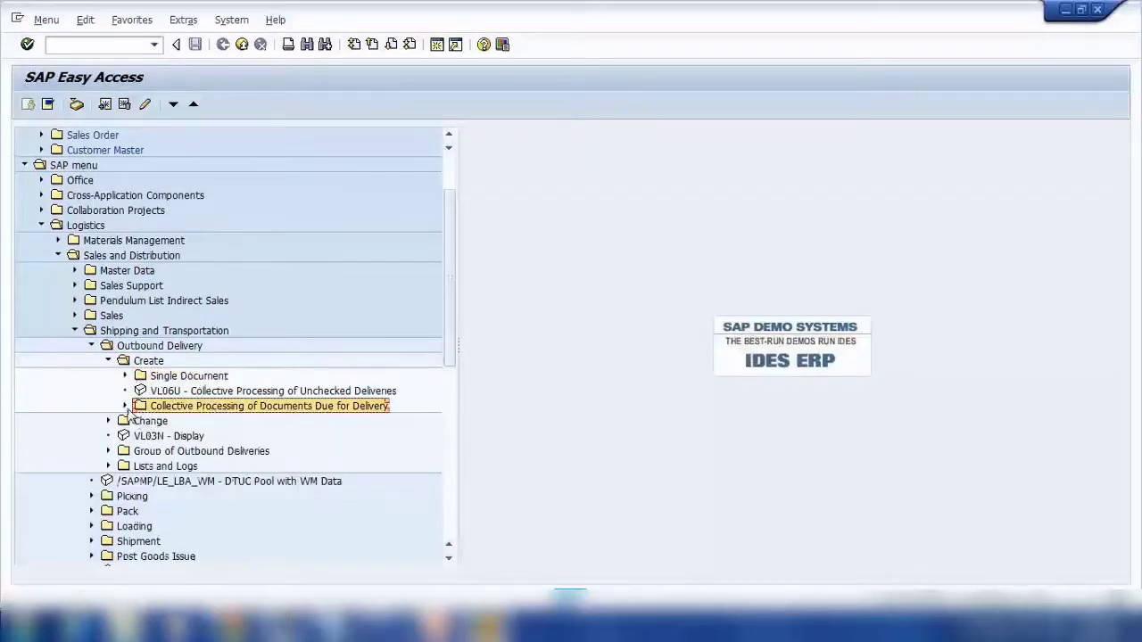
click(124, 406)
scroll(191, 437, down, 2)
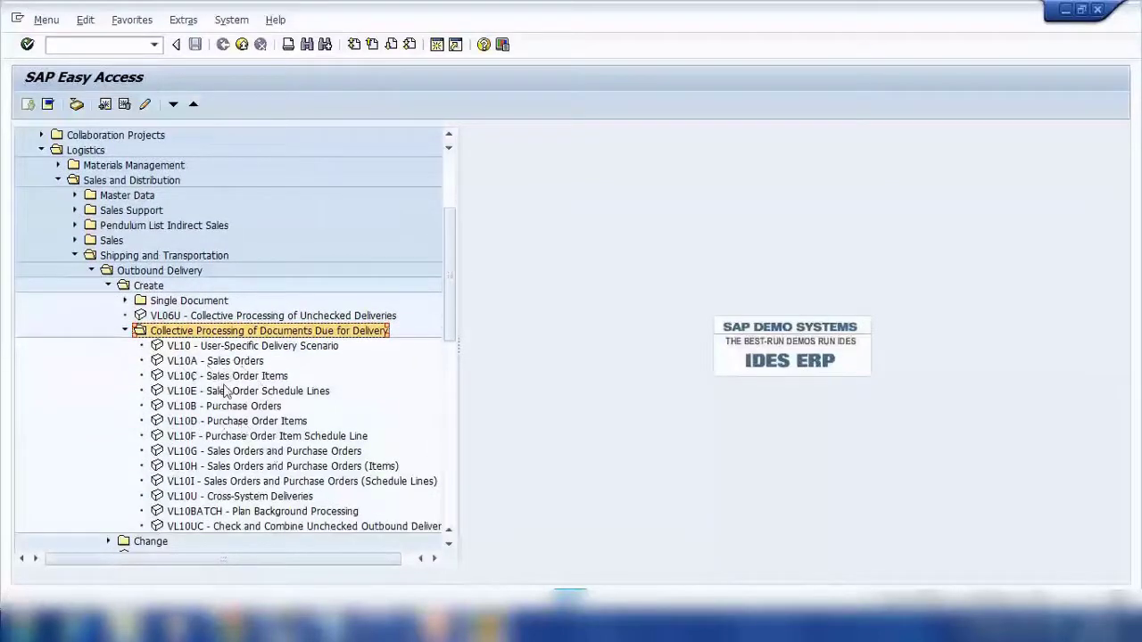
click(193, 361)
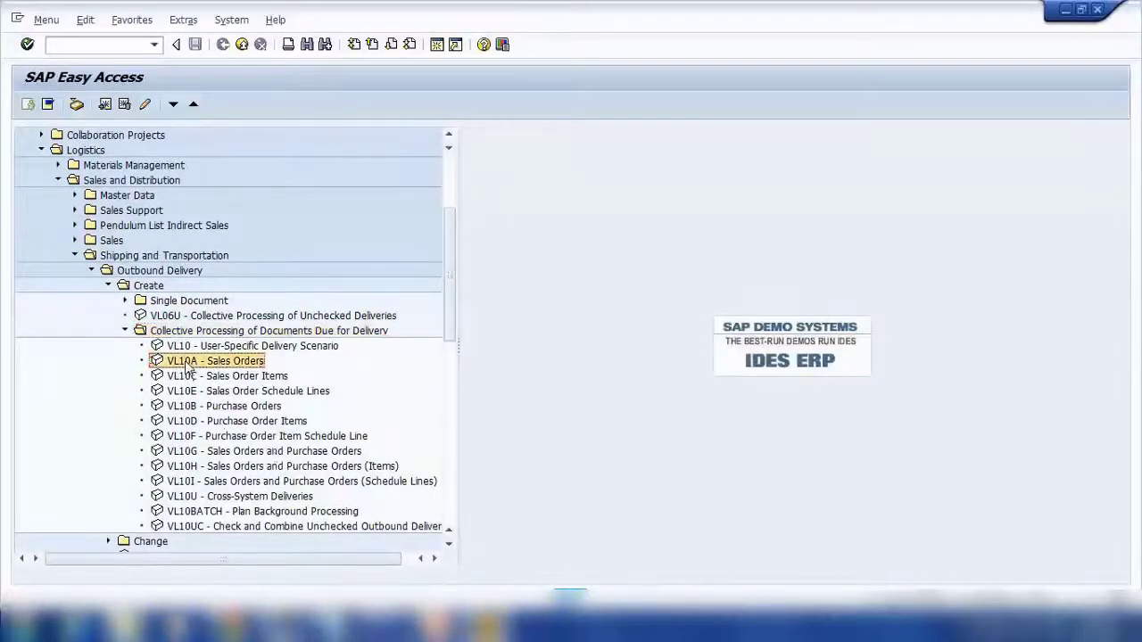
double_click(234, 362)
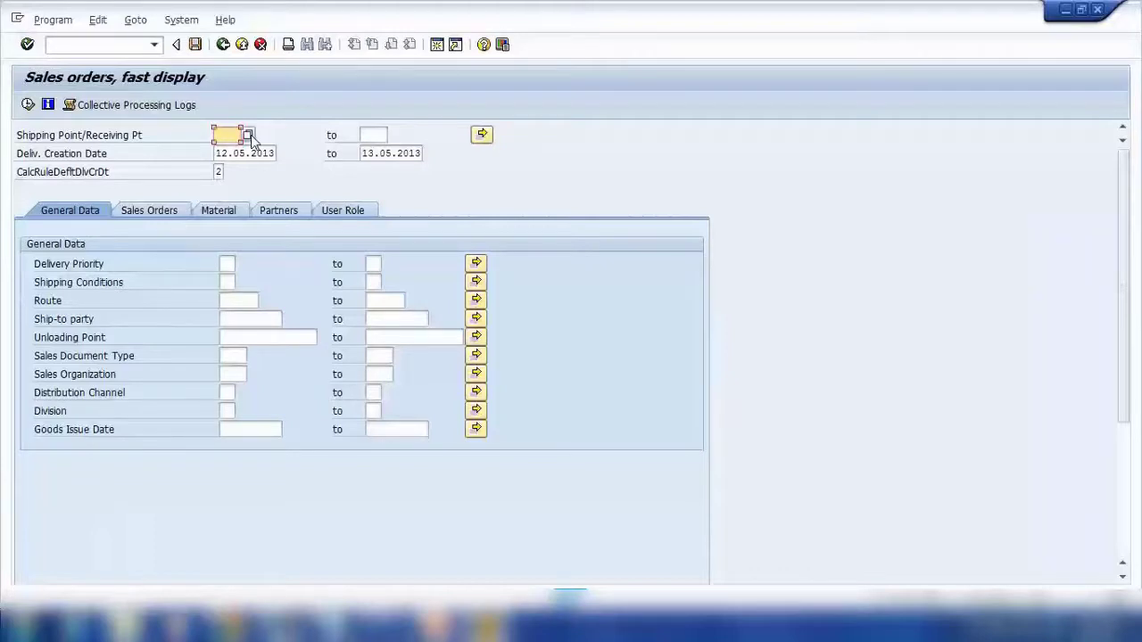
Step: Set the shipping point to 1000 and the delivery creation start date to 12.04.2013, and run the list of sales orders due
text(000)
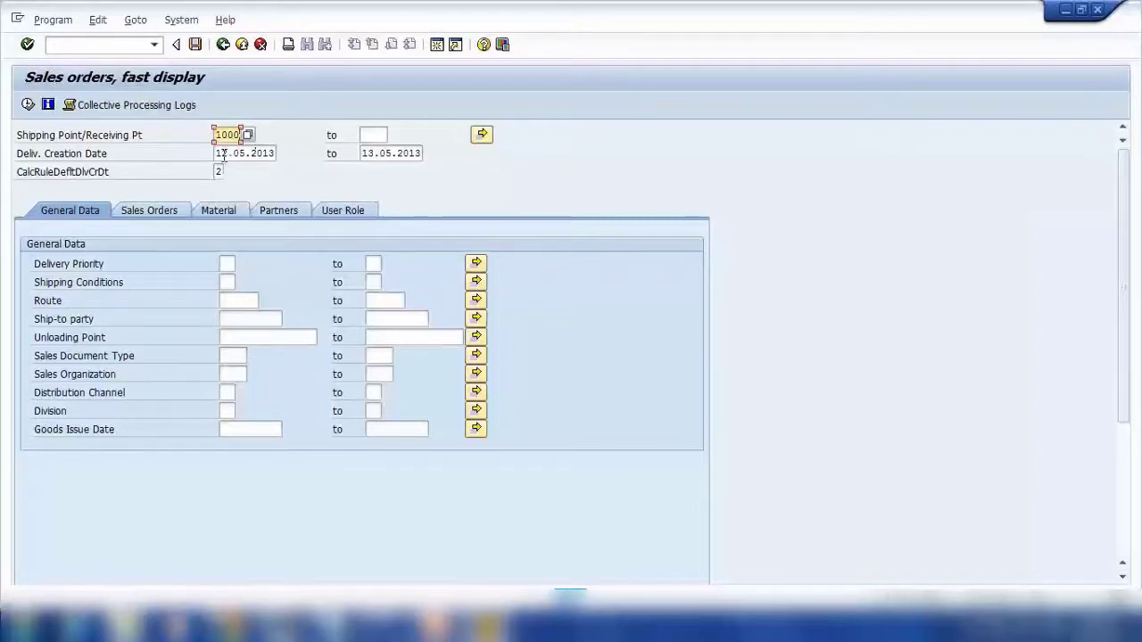
drag(216, 154, 279, 153)
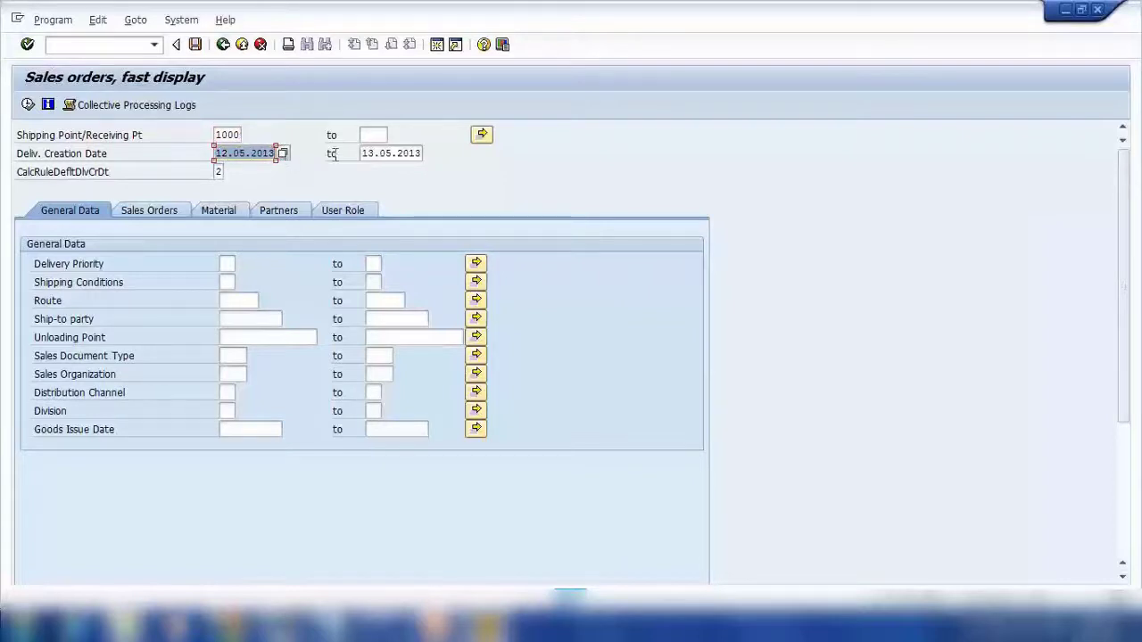
text(10.05.2013)
key(Tab)
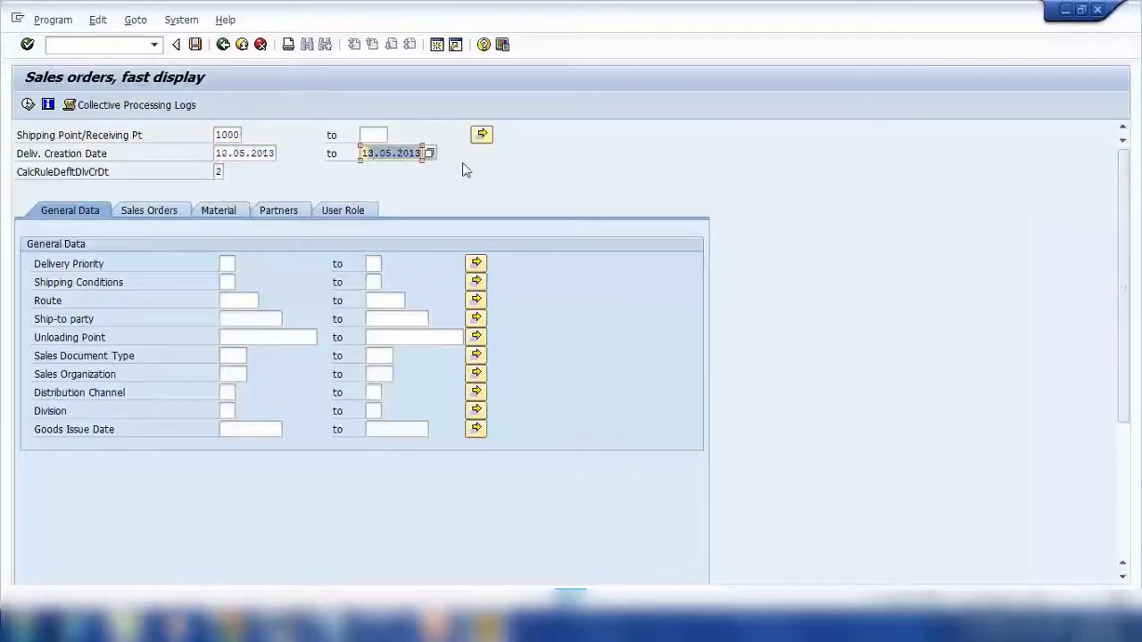
click(242, 153)
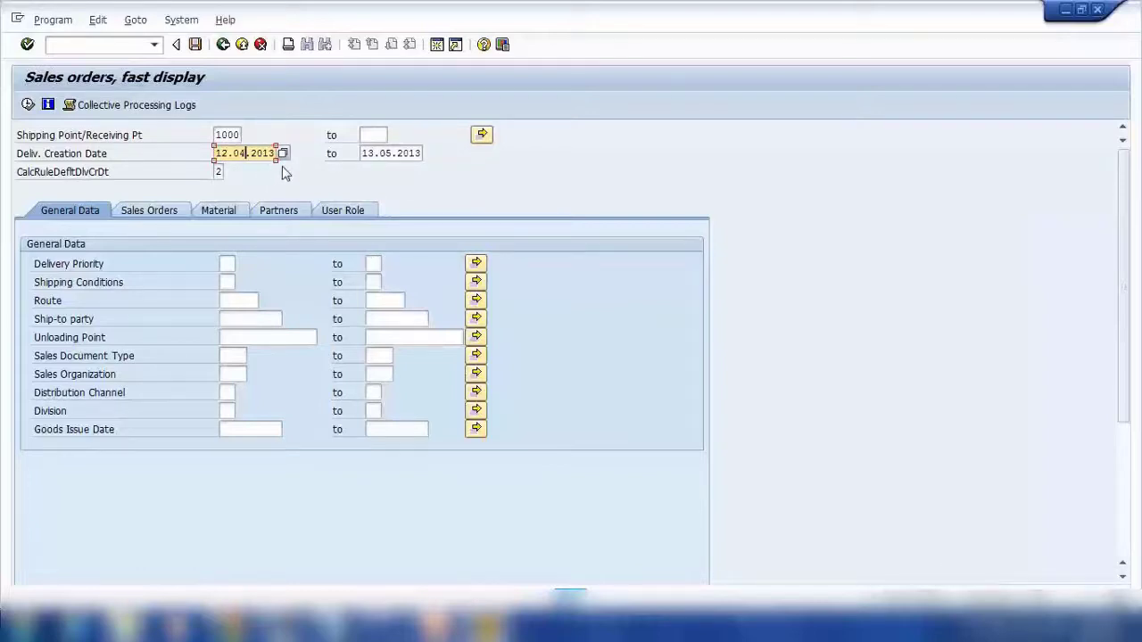
click(27, 105)
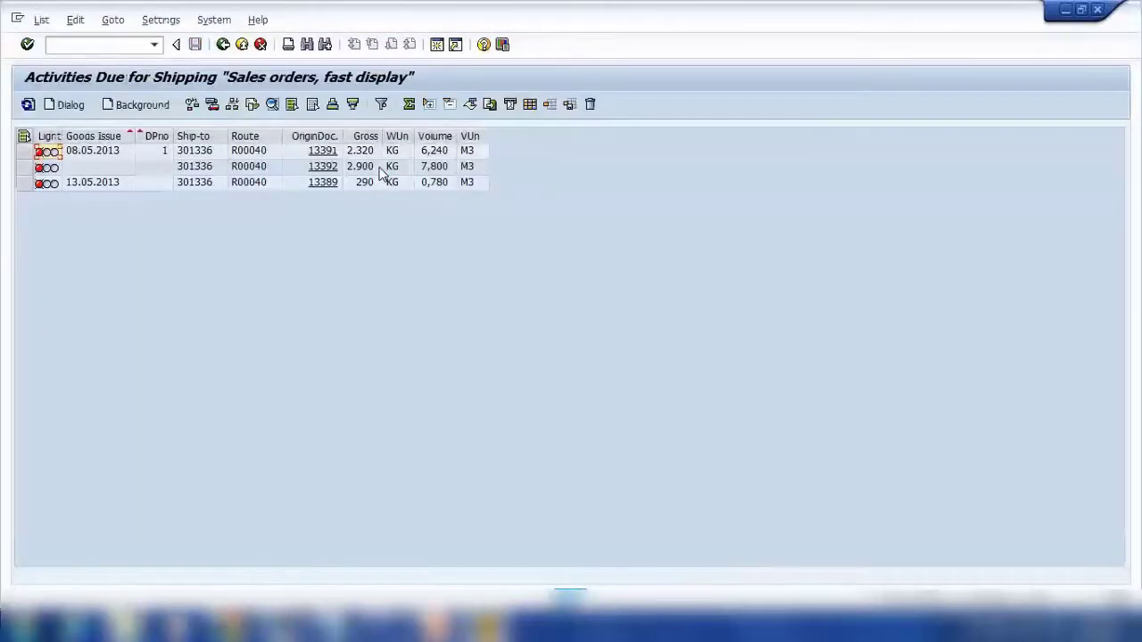
Step: Return to the selection criteria, clear the delivery creation start date, rerun the list for shipping point 1000 and look through the due orders
click(223, 46)
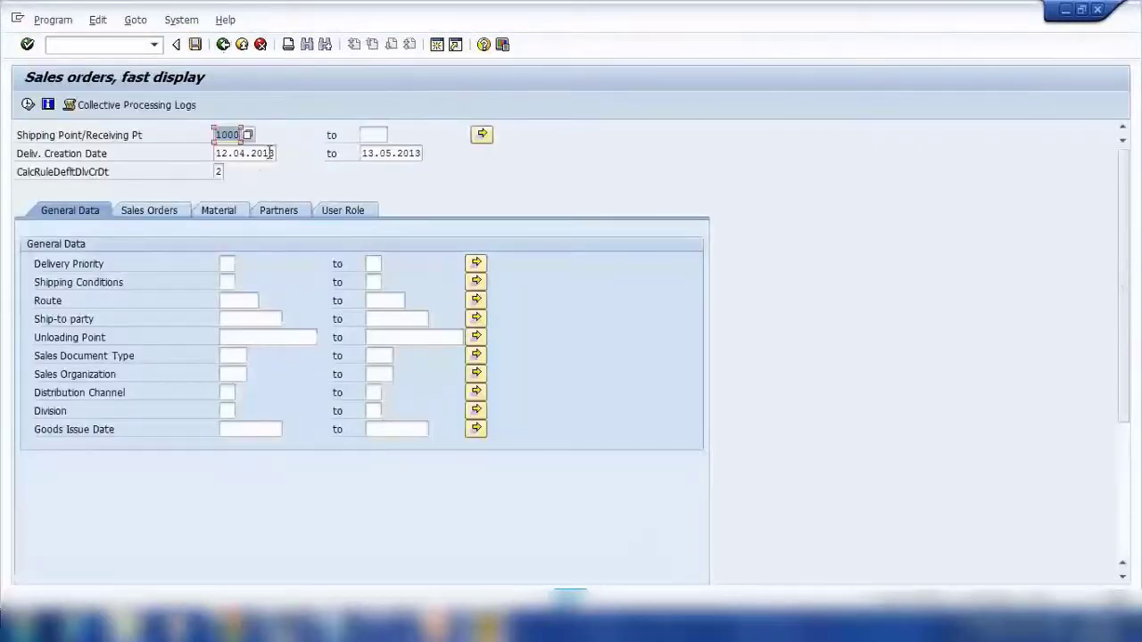
drag(215, 154, 274, 153)
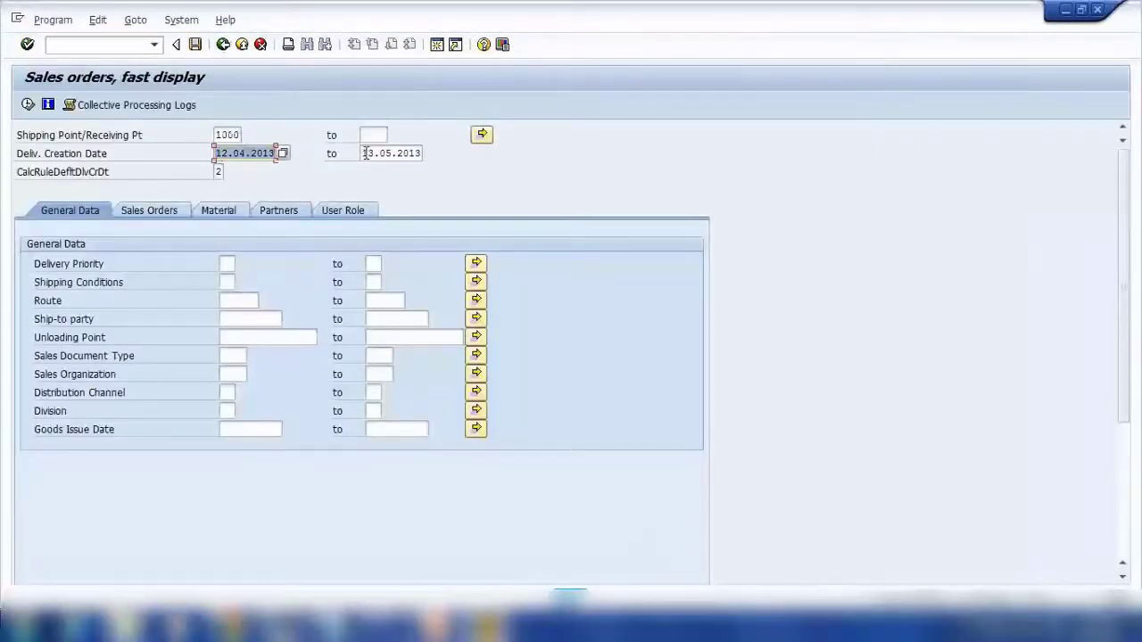
key(Delete)
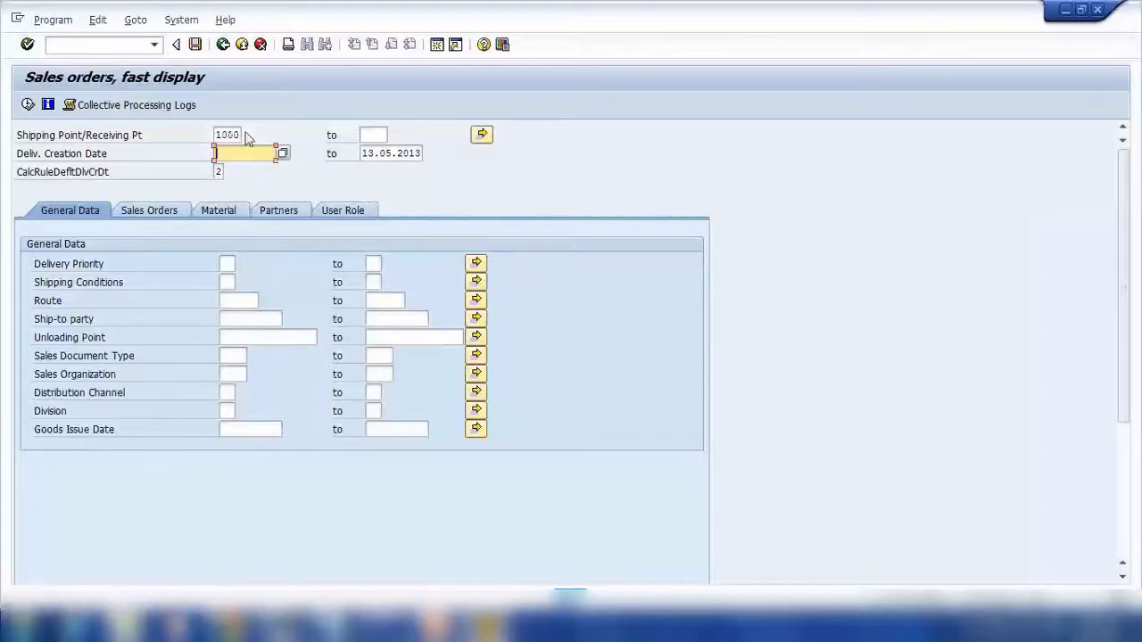
double_click(226, 134)
click(268, 153)
click(28, 105)
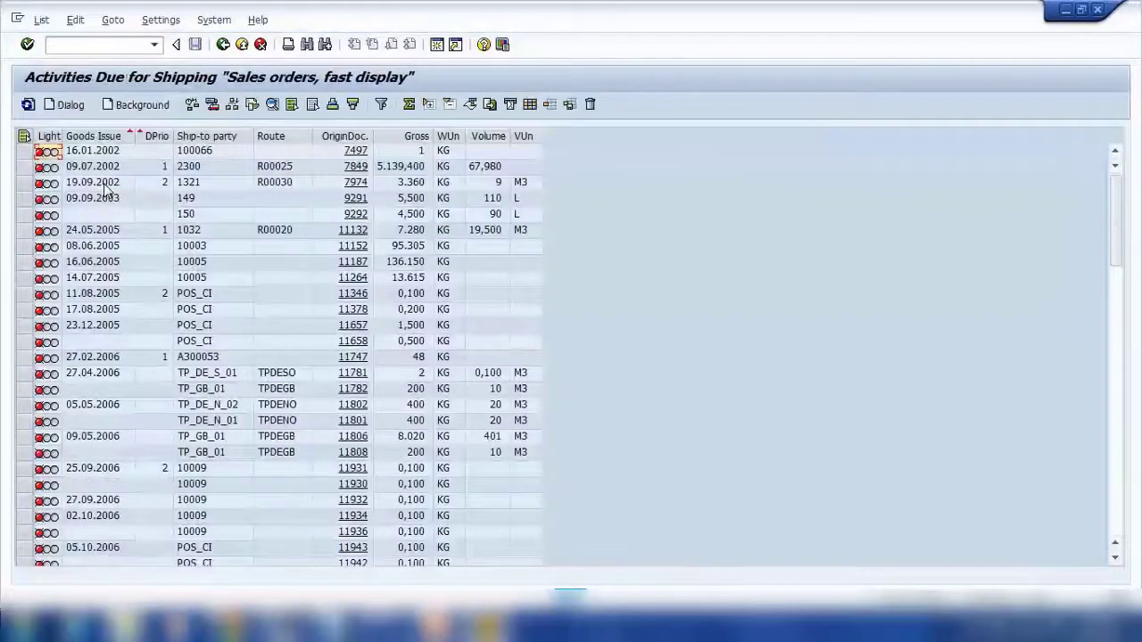
scroll(214, 318, down, 7)
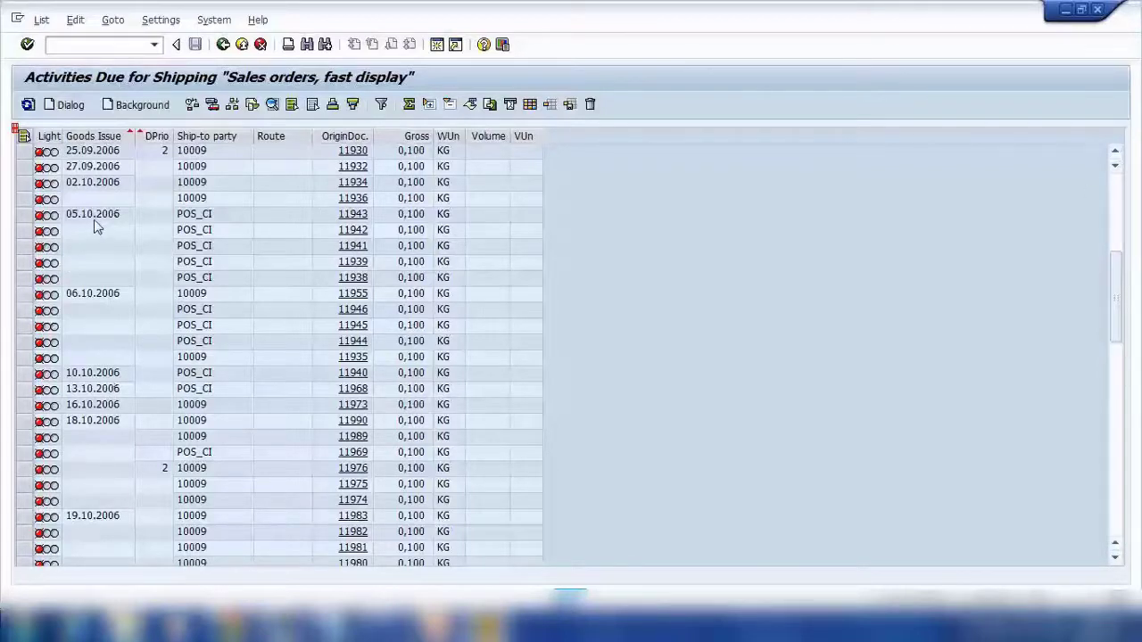
Step: Return to the selection criteria and select the end date of the delivery creation range
click(223, 43)
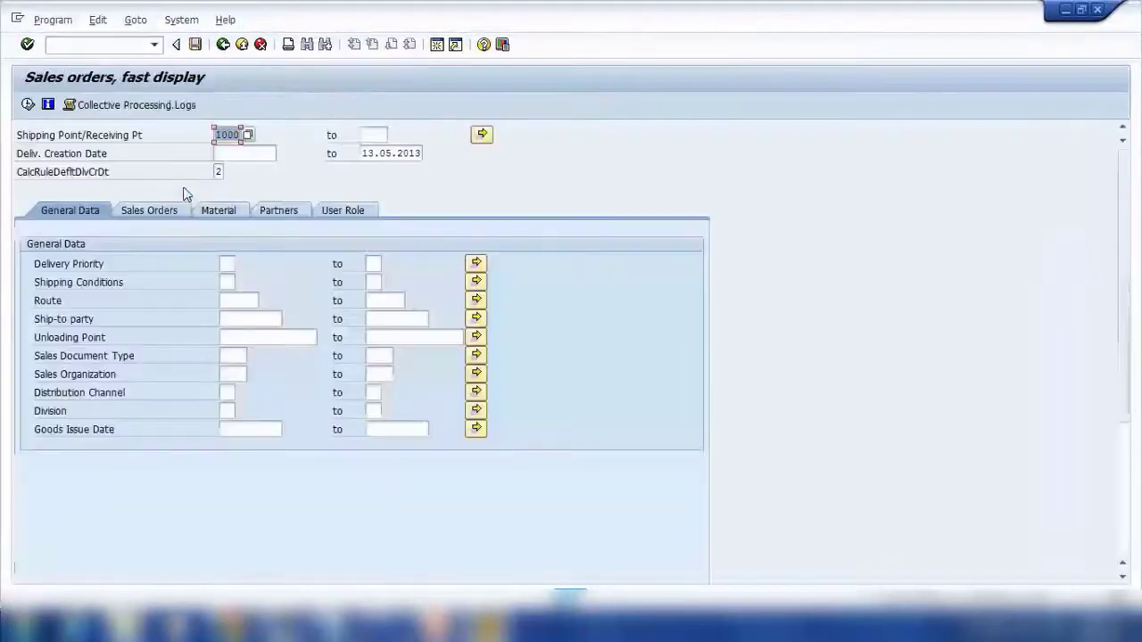
click(232, 153)
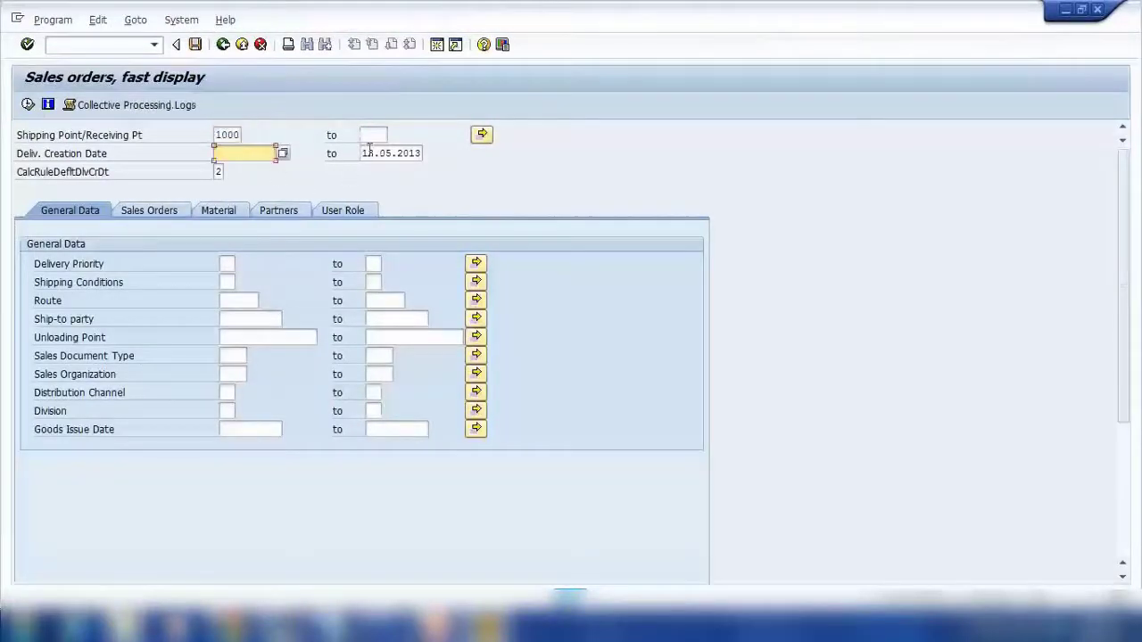
drag(369, 152, 445, 161)
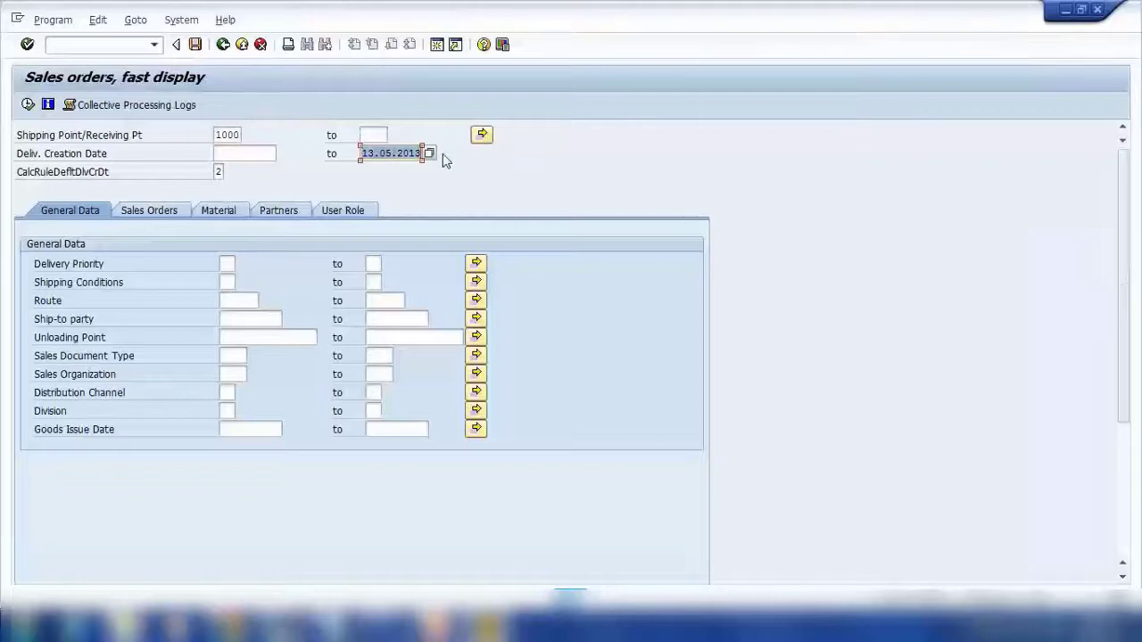